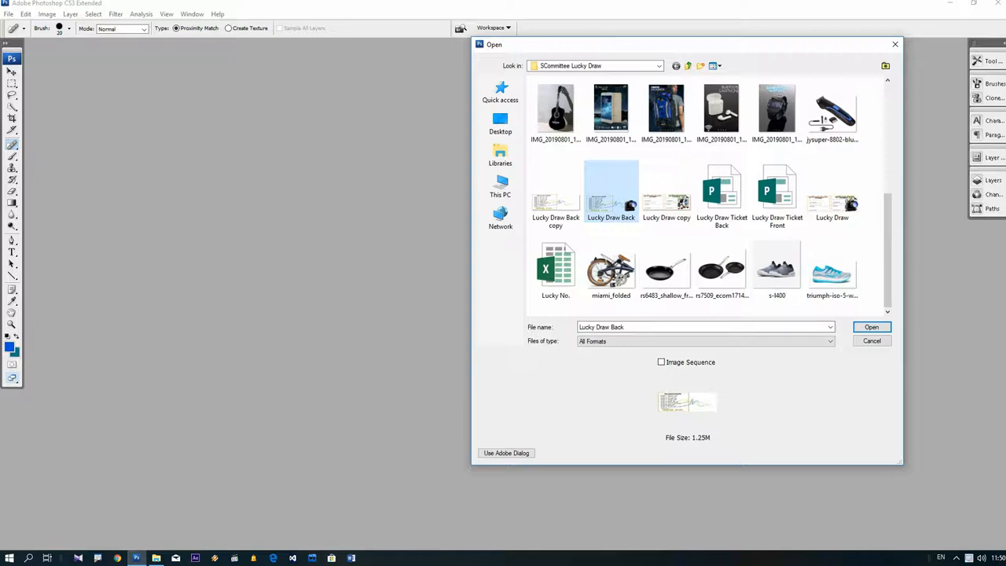
# Step: Open the Lucky Draw Back document, enlarge its window to fit the whole ticket, and check its layers
pyautogui.press('Return')
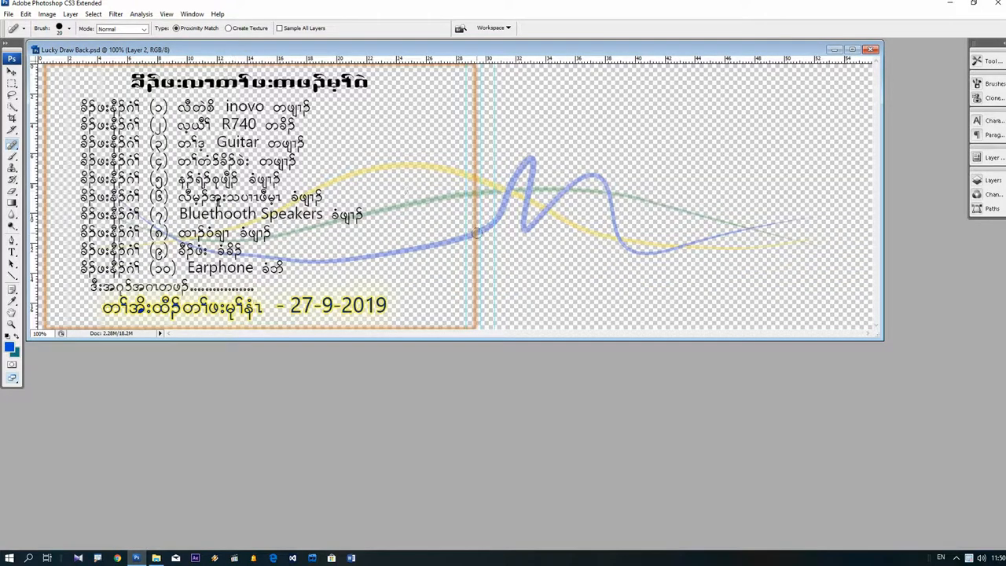
pyautogui.moveTo(883, 340); pyautogui.dragTo(910, 398)
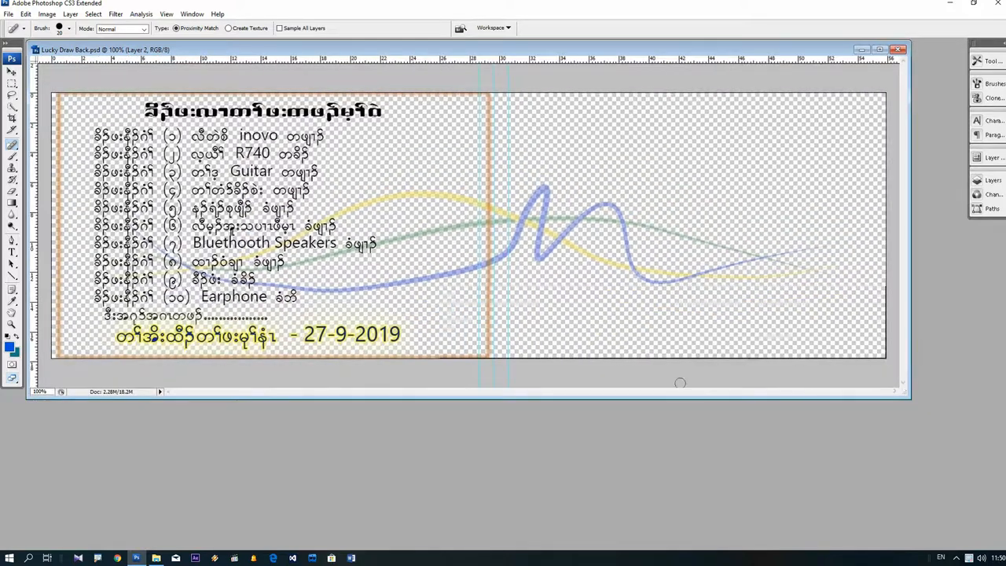
pyautogui.click(992, 180)
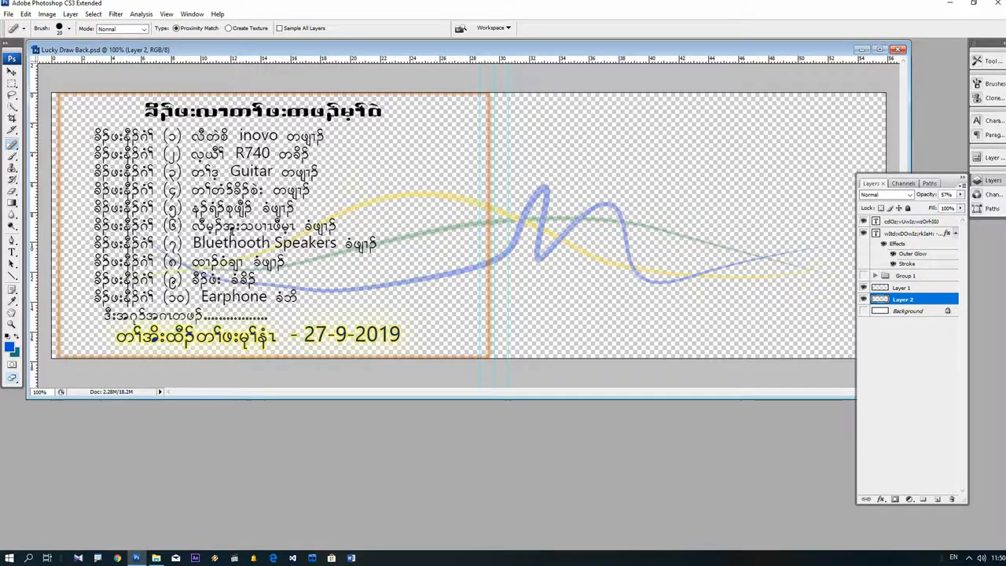
pyautogui.click(864, 275)
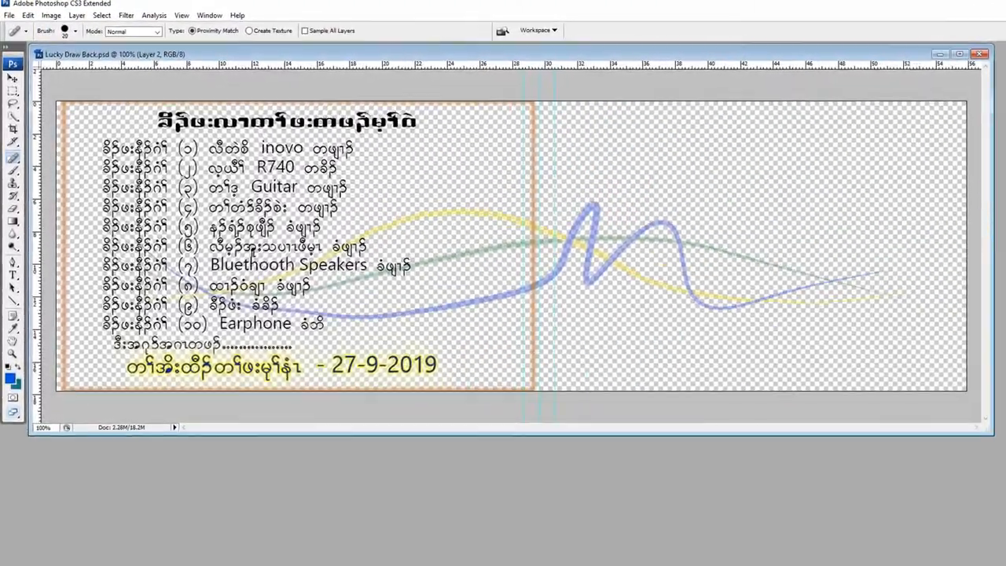
# Step: Open the Lucky Draw Photoshop document from the SCommittee Lucky Draw folder
pyautogui.click(9, 15)
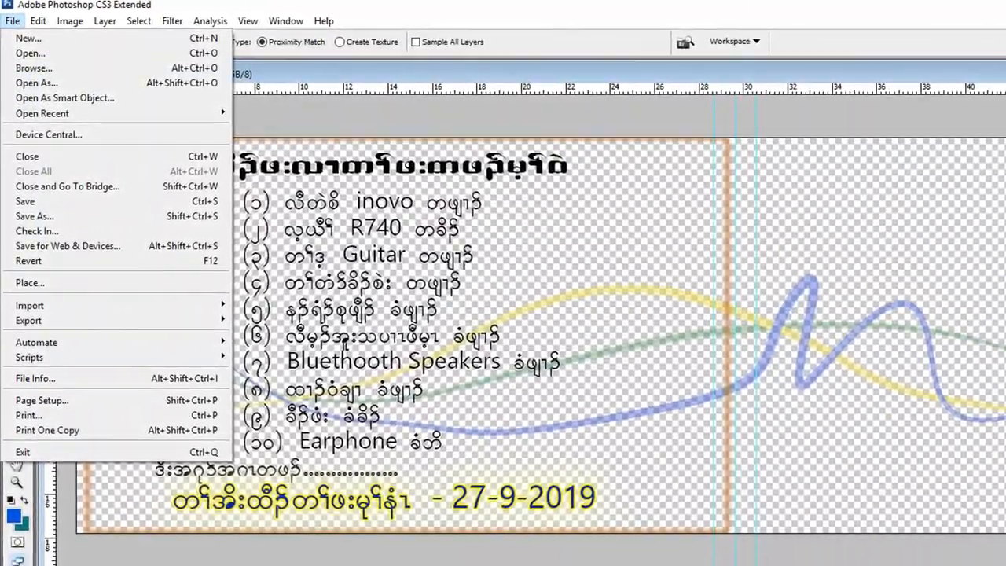
pyautogui.click(30, 53)
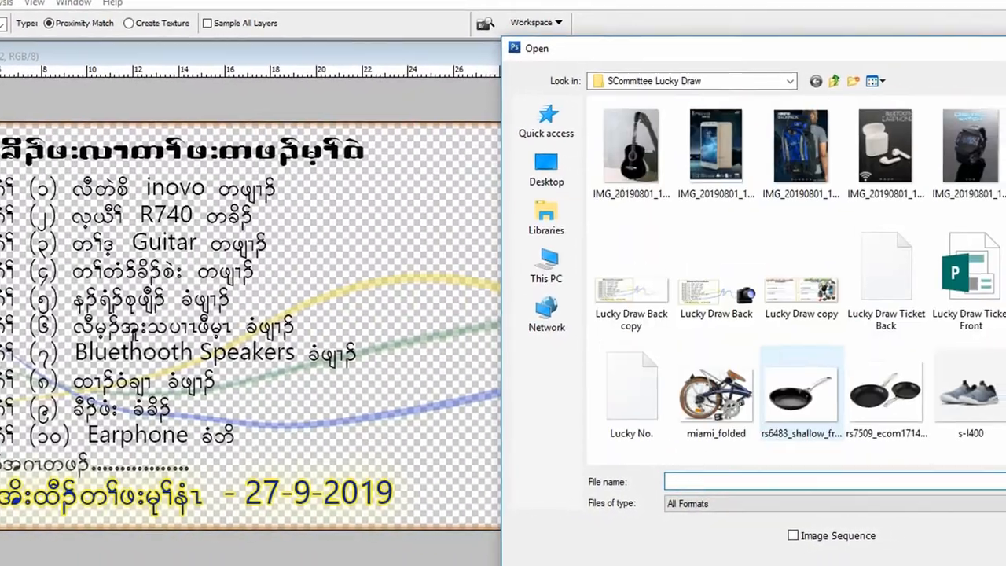
pyautogui.click(631, 288)
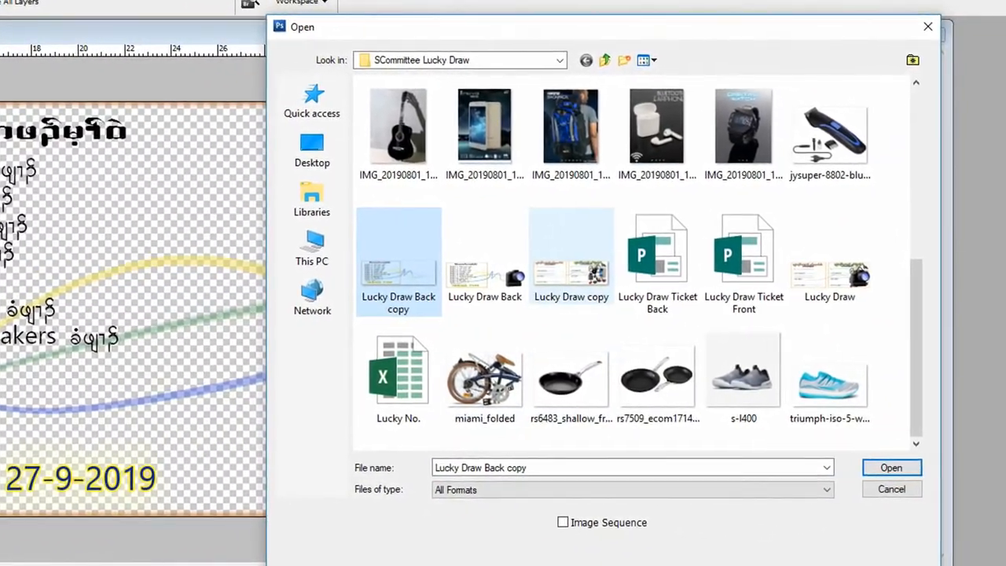
pyautogui.click(593, 272)
pyautogui.press('Tab')
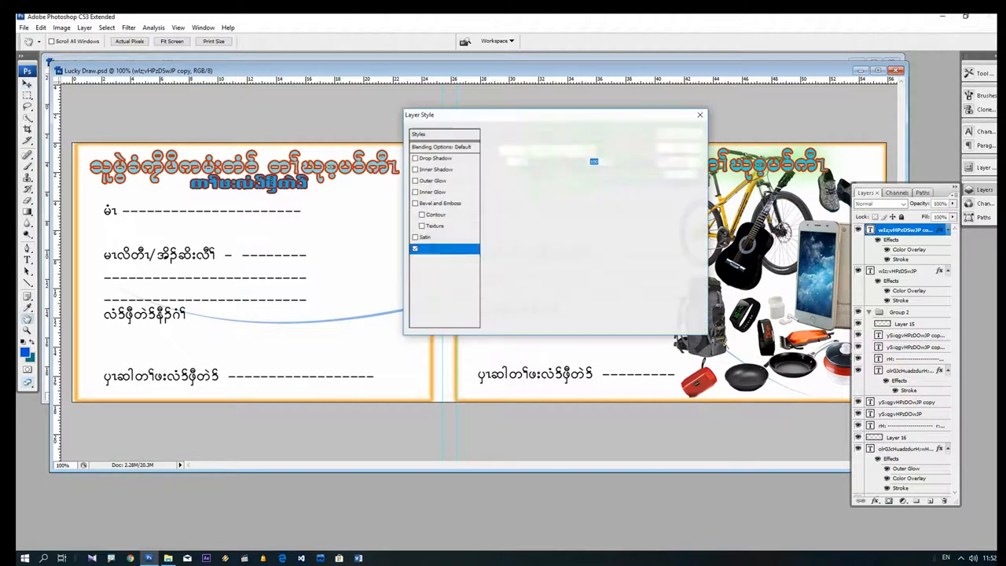
# Step: Give the right ticket's subtitle a dark colour overlay without a stroke, and set its title's stroke colour to yellow f7f410
pyautogui.press('Return')
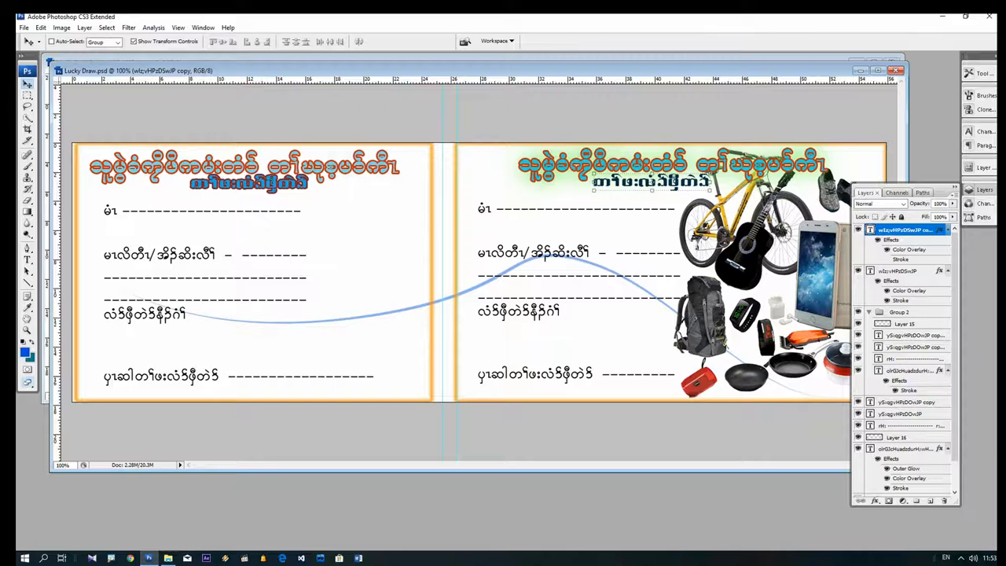
pyautogui.scroll(-2, 904, 359)
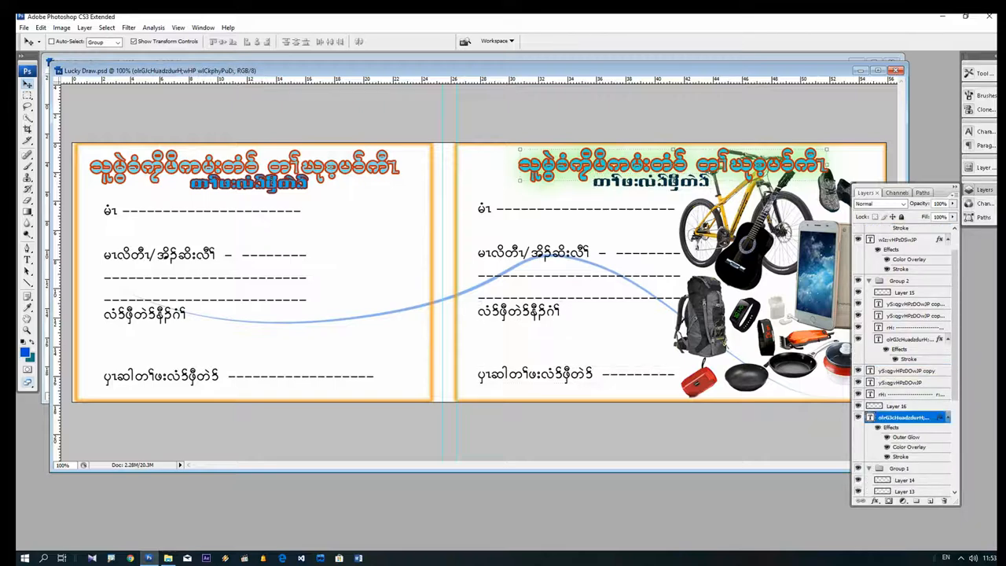
pyautogui.doubleClick(901, 457)
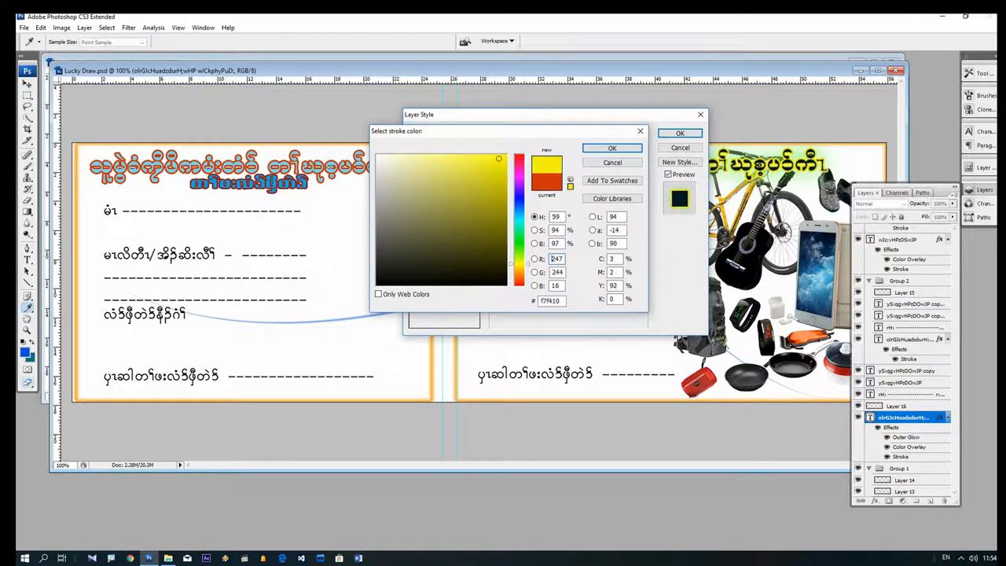
pyautogui.press('Return')
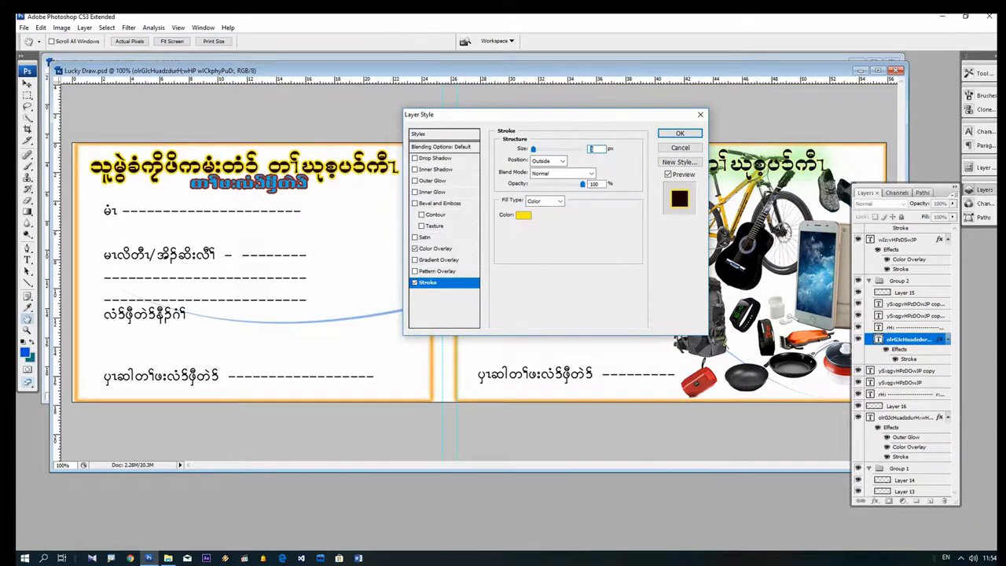
# Step: Give the left ticket's title a black overlay with yellow stroke, and both subtitles dark colour overlays without strokes
pyautogui.press('Return')
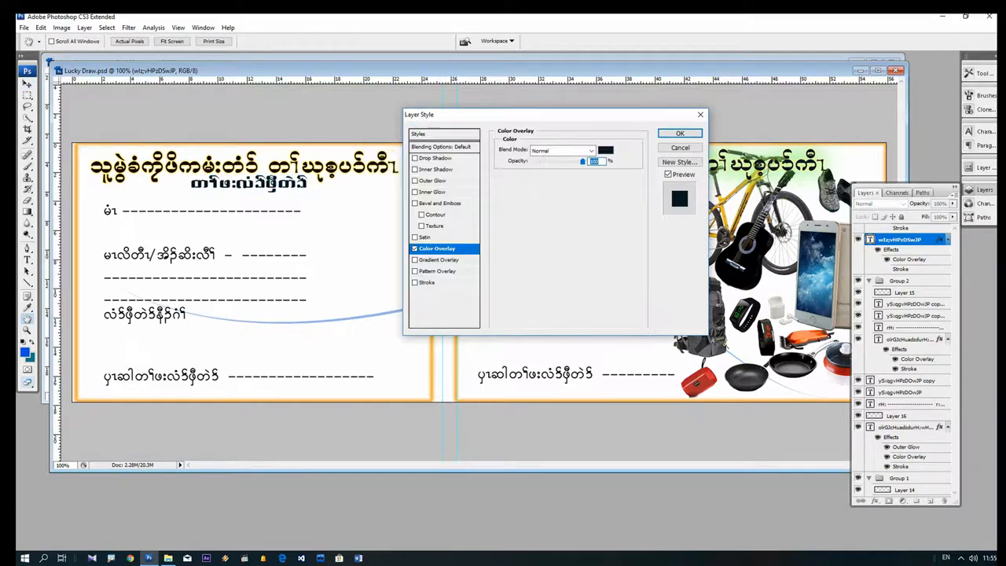
pyautogui.hotkey('ctrl', 'j')
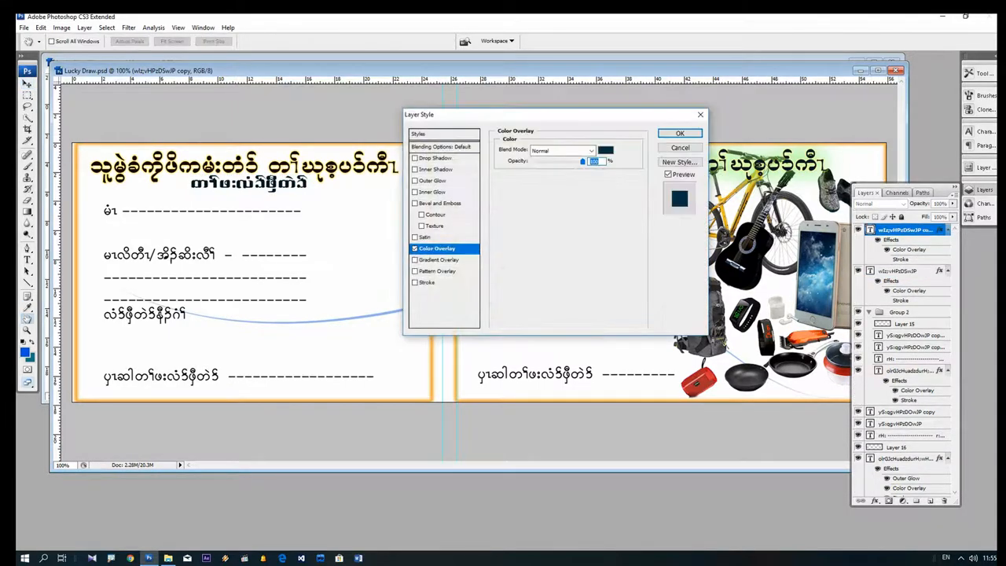
pyautogui.press('Return')
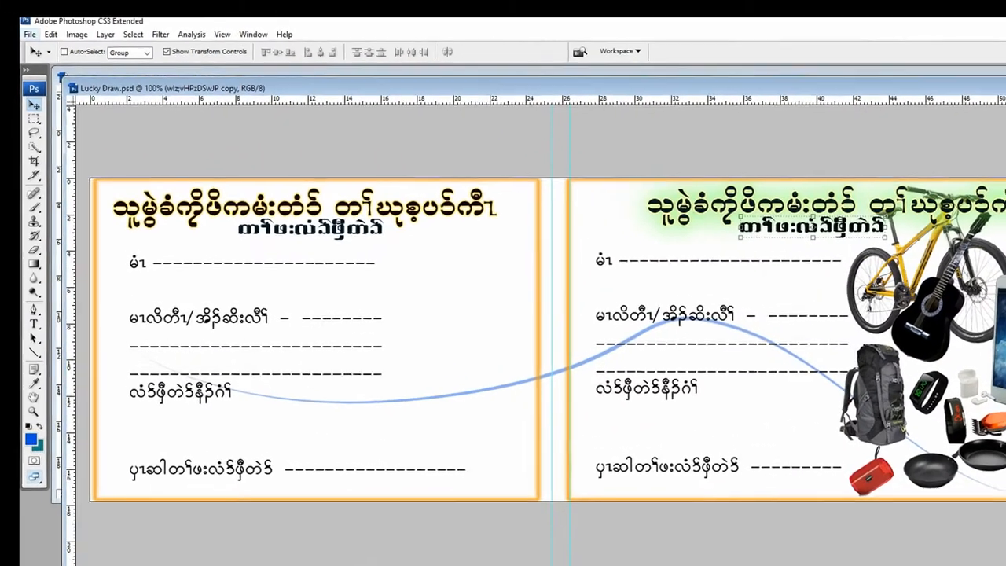
# Step: Save the Lucky Draw document and save a non-interlaced PNG copy of it as Lucky Draw Front Side.png
pyautogui.click(26, 30)
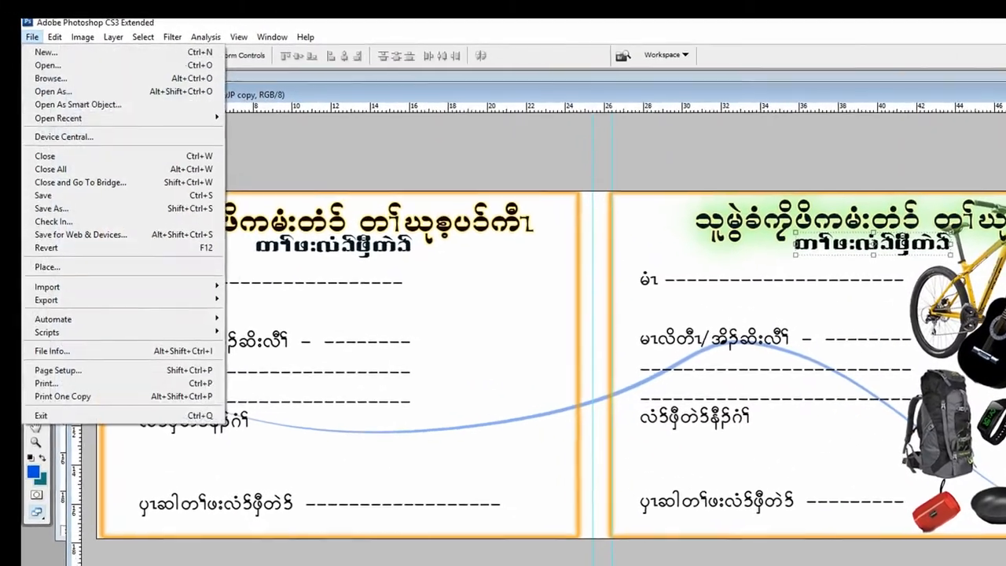
pyautogui.click(46, 206)
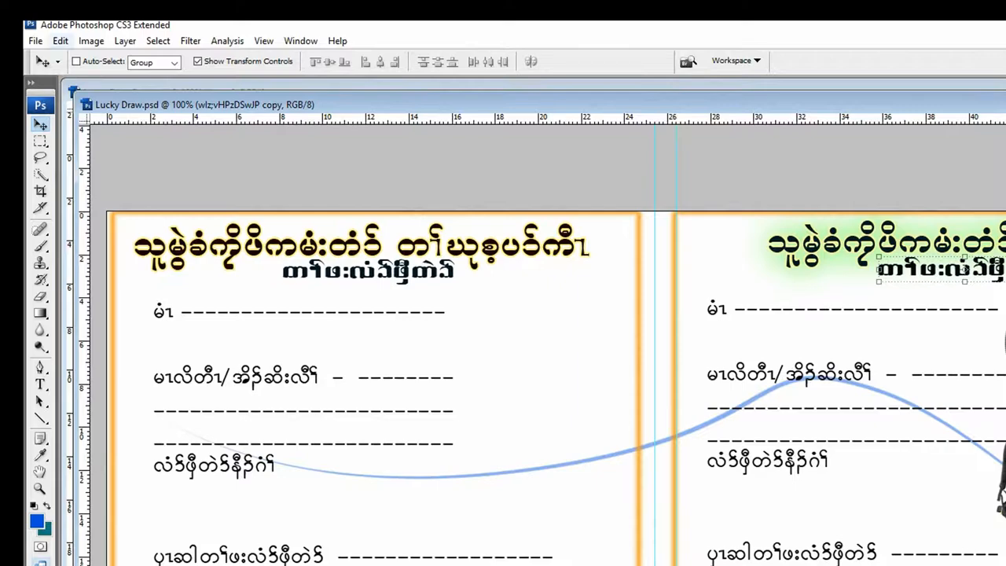
pyautogui.click(36, 41)
pyautogui.click(57, 230)
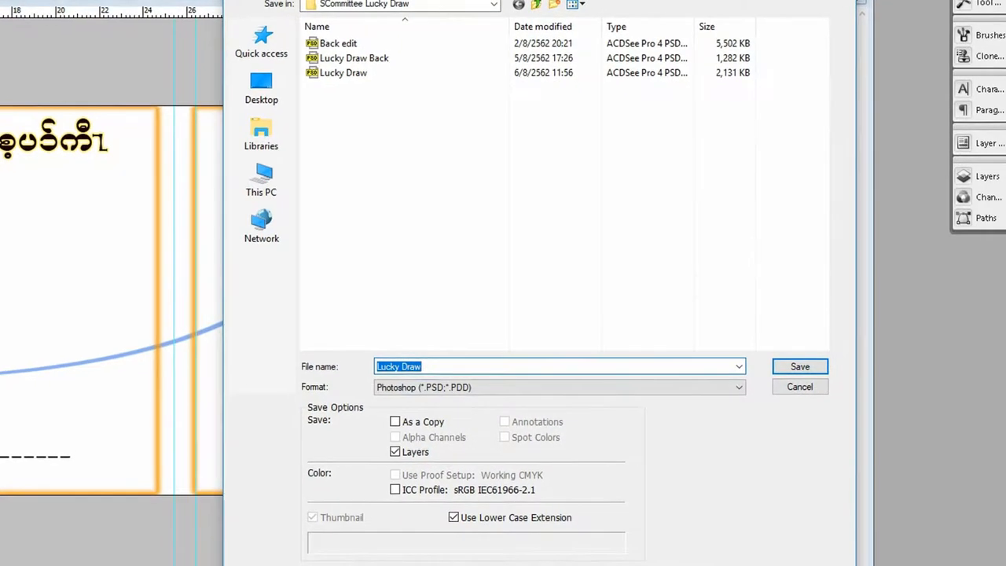
pyautogui.click(562, 392)
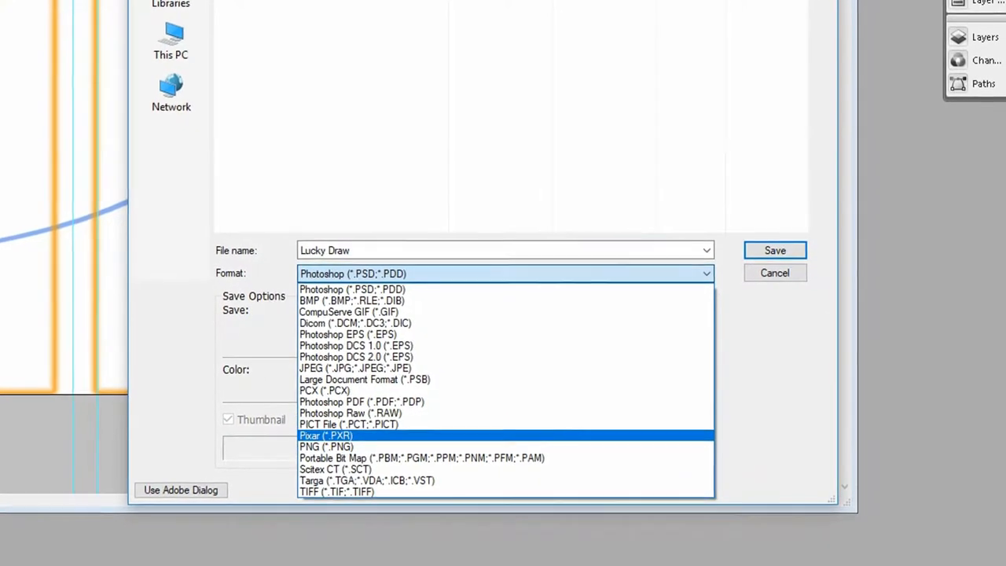
pyautogui.click(329, 449)
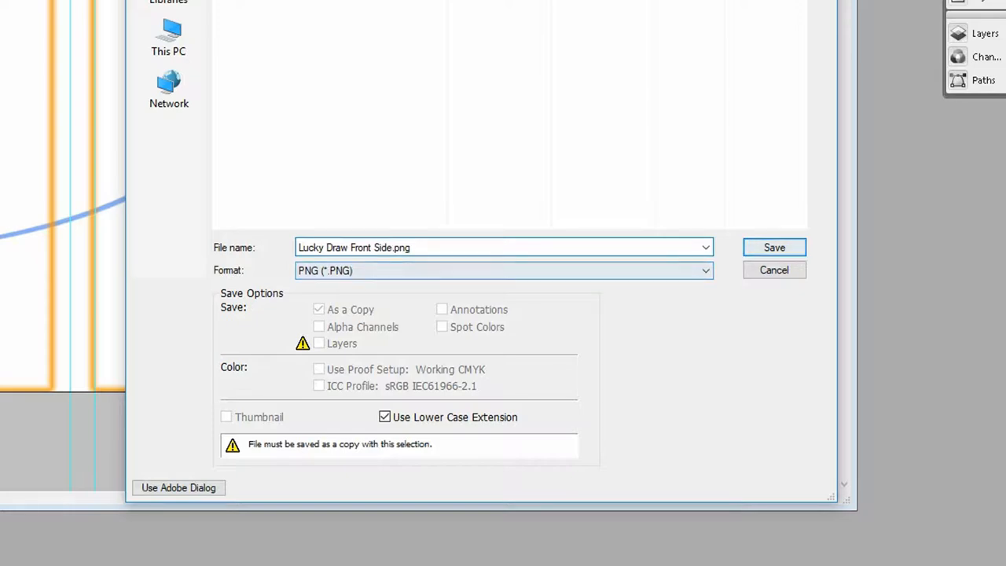
pyautogui.press('Return')
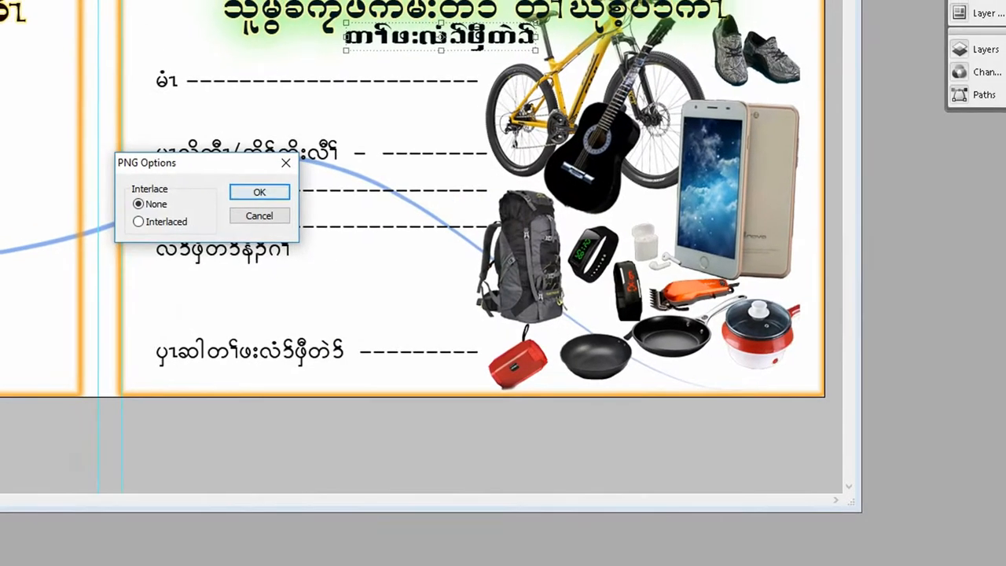
pyautogui.press('Return')
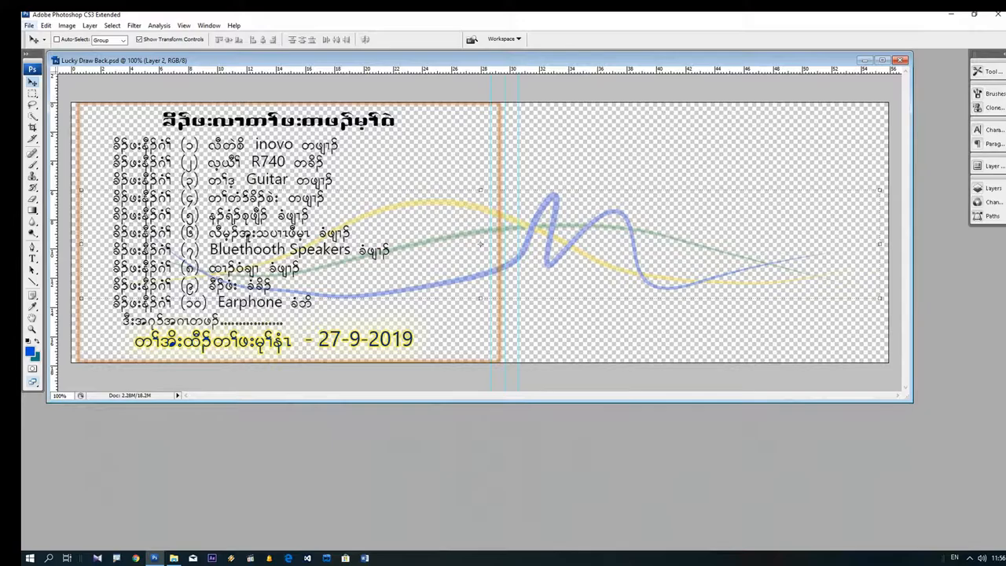
# Step: Save a PNG copy of the Lucky Draw Back document as Lucky Draw Back Side.png
pyautogui.click(6, 20)
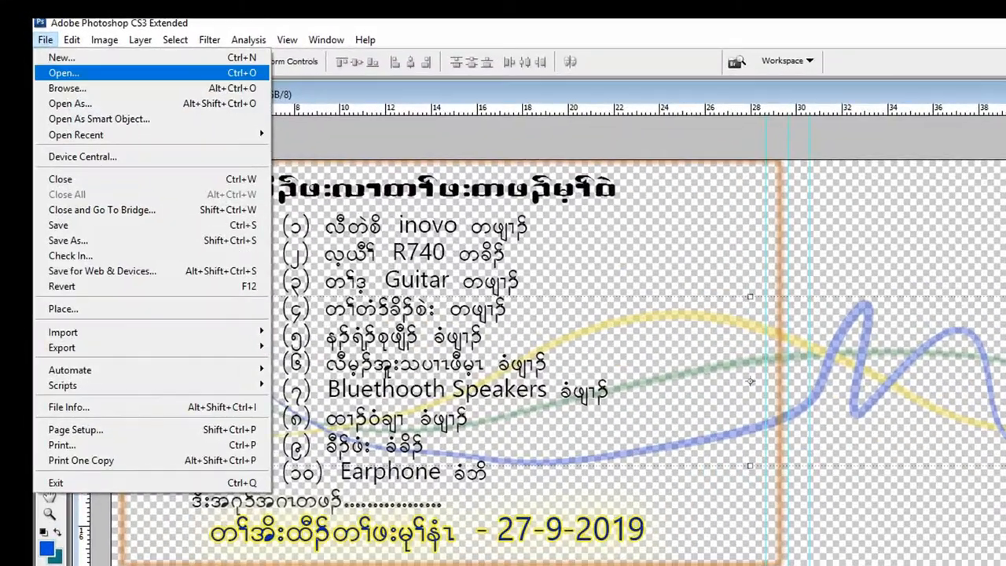
pyautogui.click(68, 239)
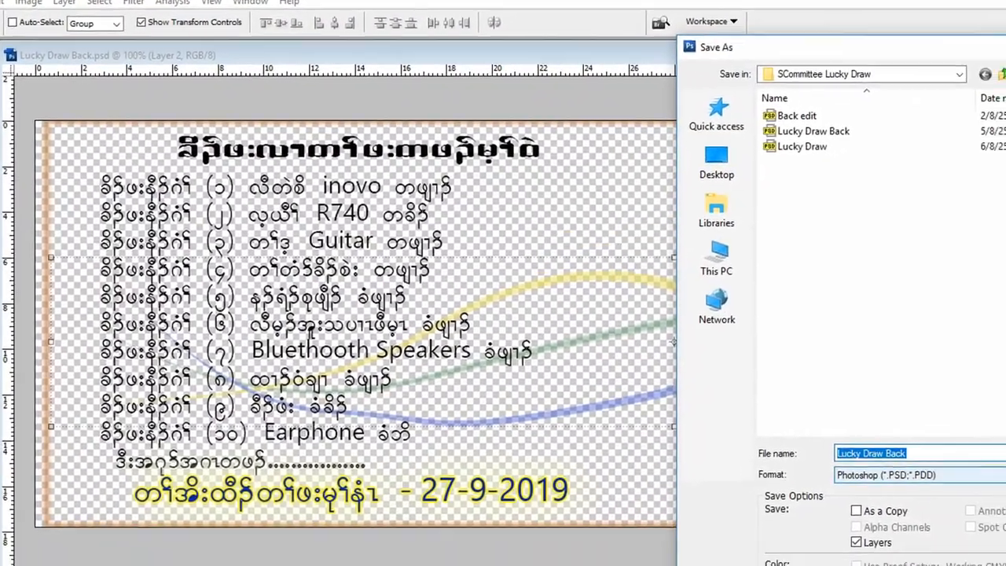
pyautogui.click(920, 475)
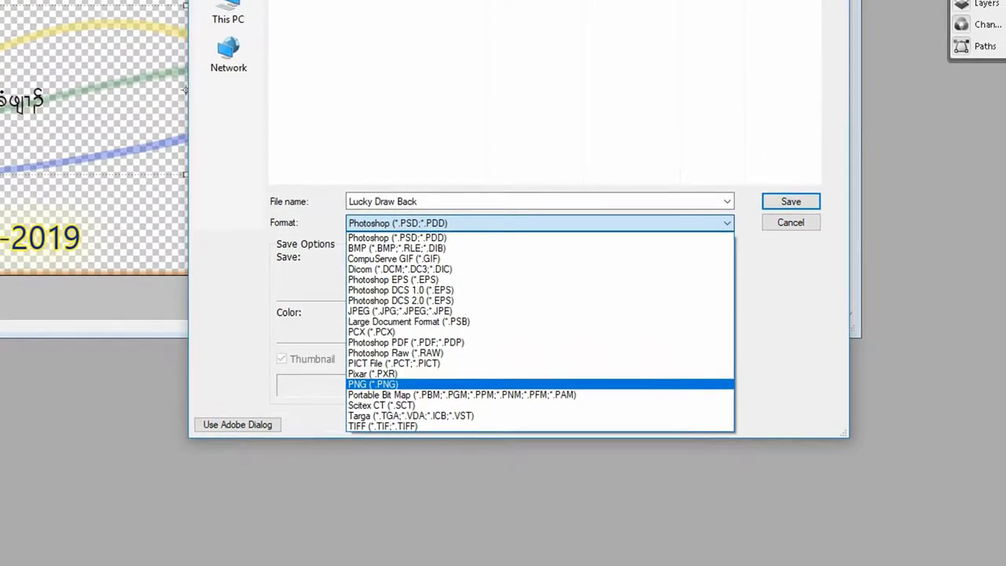
pyautogui.press('Return')
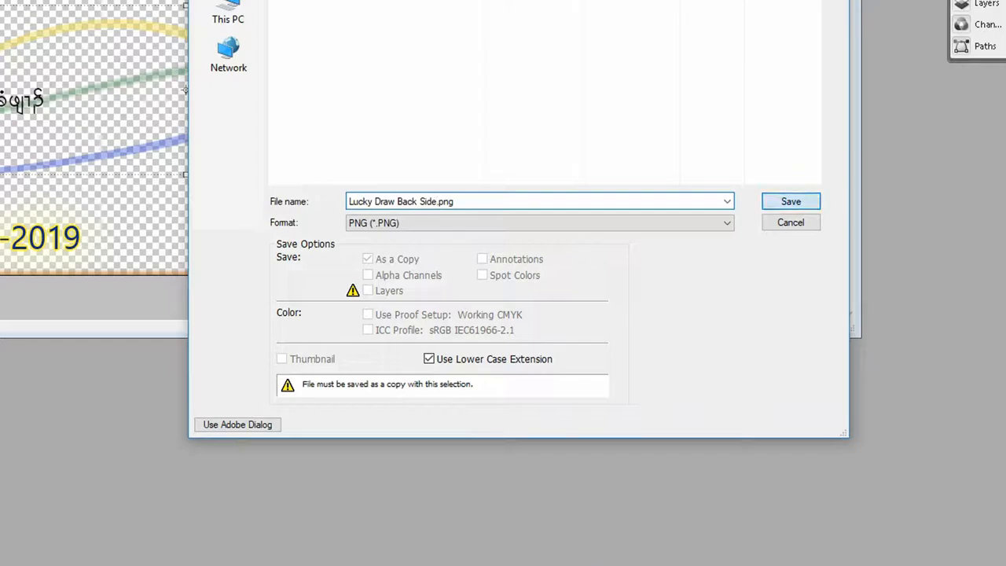
pyautogui.press('Return')
pyautogui.press('Return')
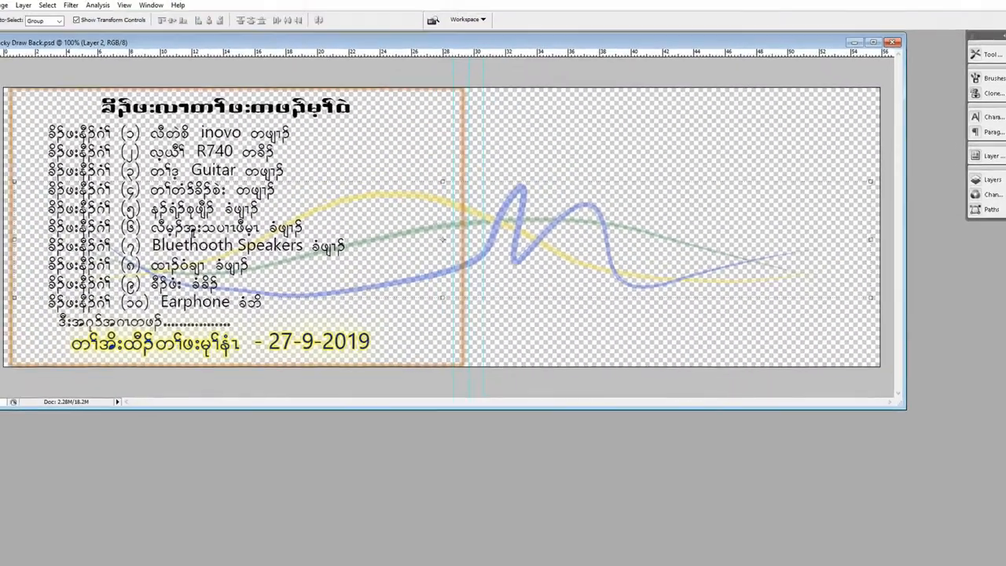
# Step: Close the Lucky Draw Back document without saving its changes and exit Photoshop
pyautogui.hotkey('ctrl', 'w')
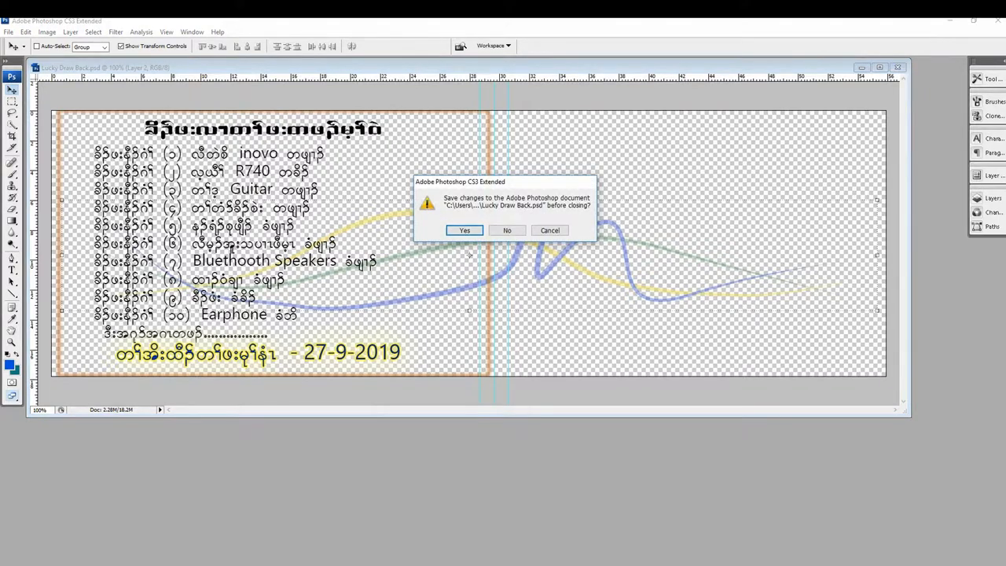
pyautogui.press('n')
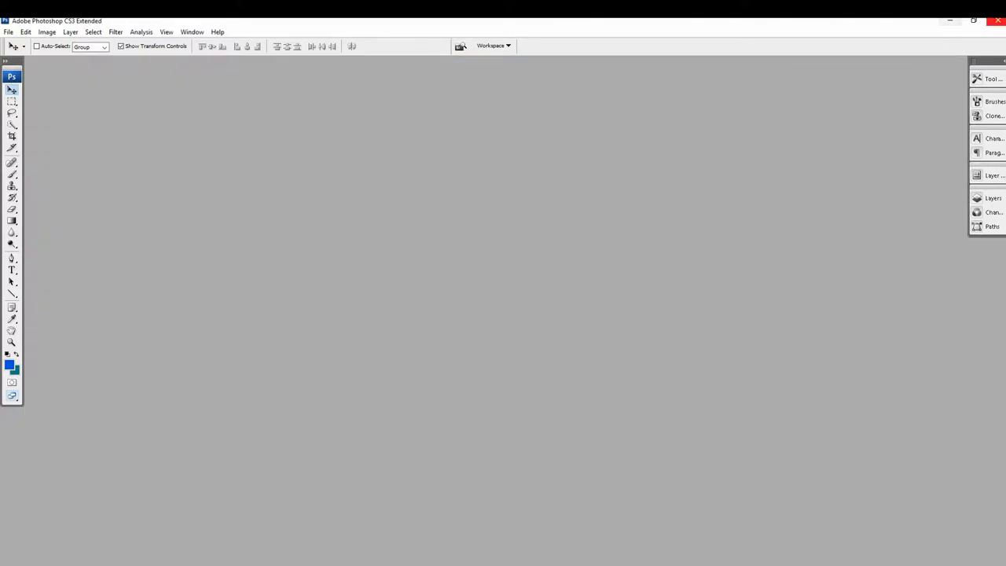
pyautogui.click(999, 21)
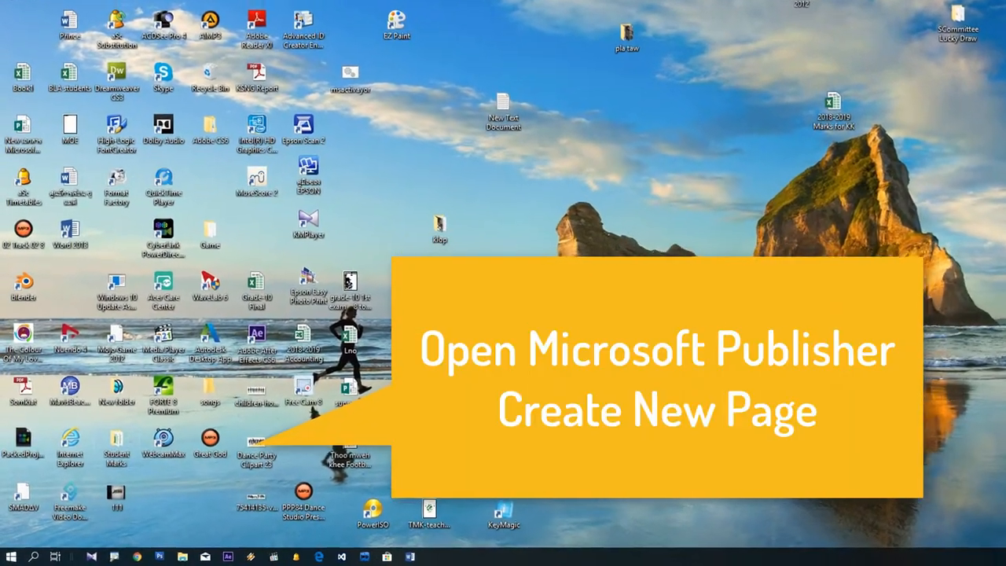
# Step: Switch to Publisher 2013, create a Blank A4 (Portrait) publication, and maximize its window
pyautogui.press('super')
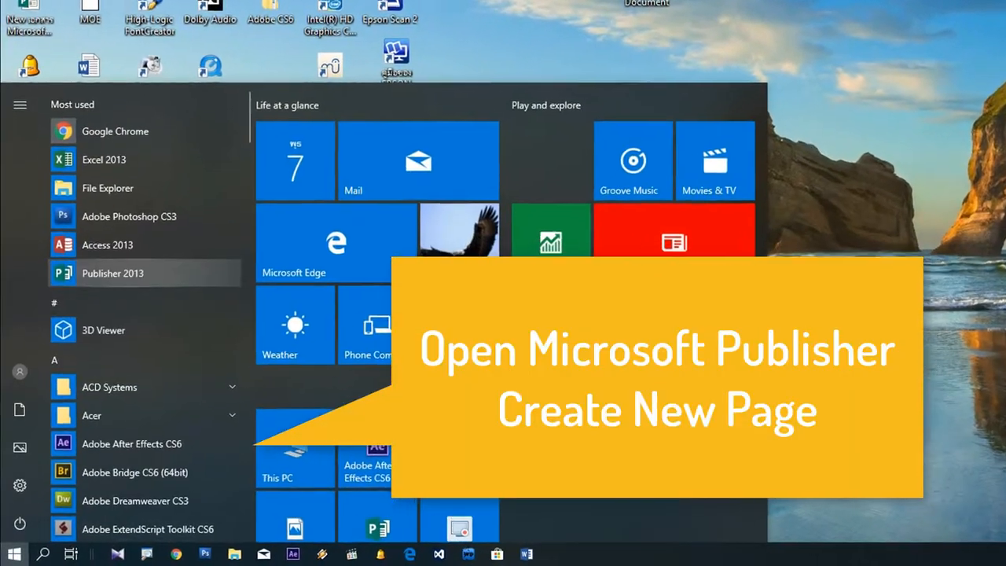
pyautogui.click(118, 262)
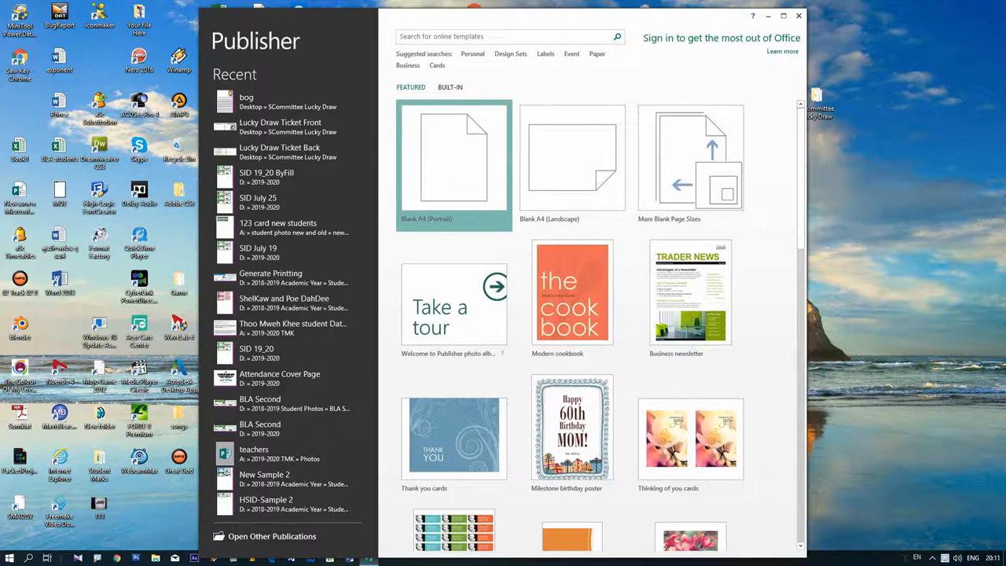
pyautogui.click(480, 135)
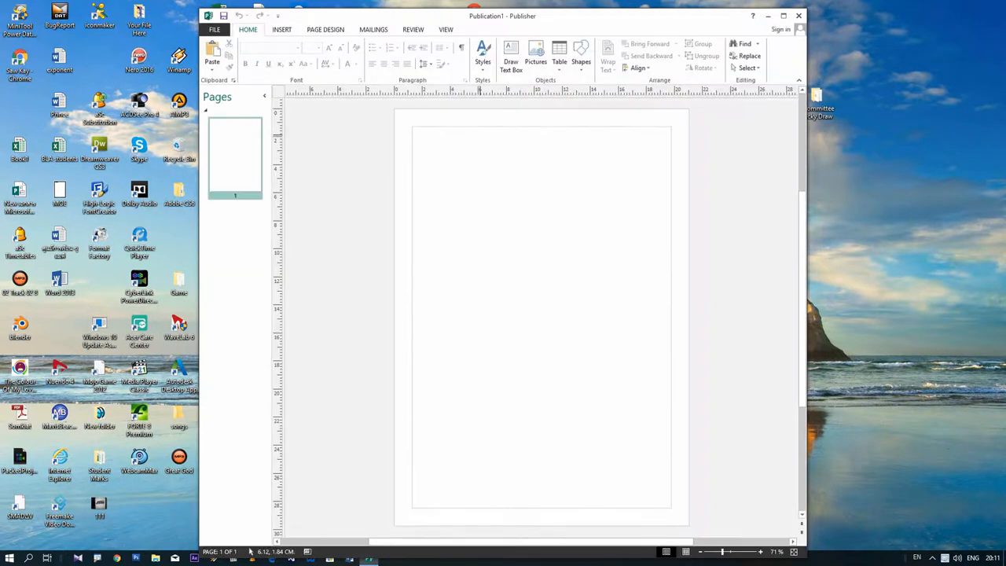
pyautogui.click(784, 15)
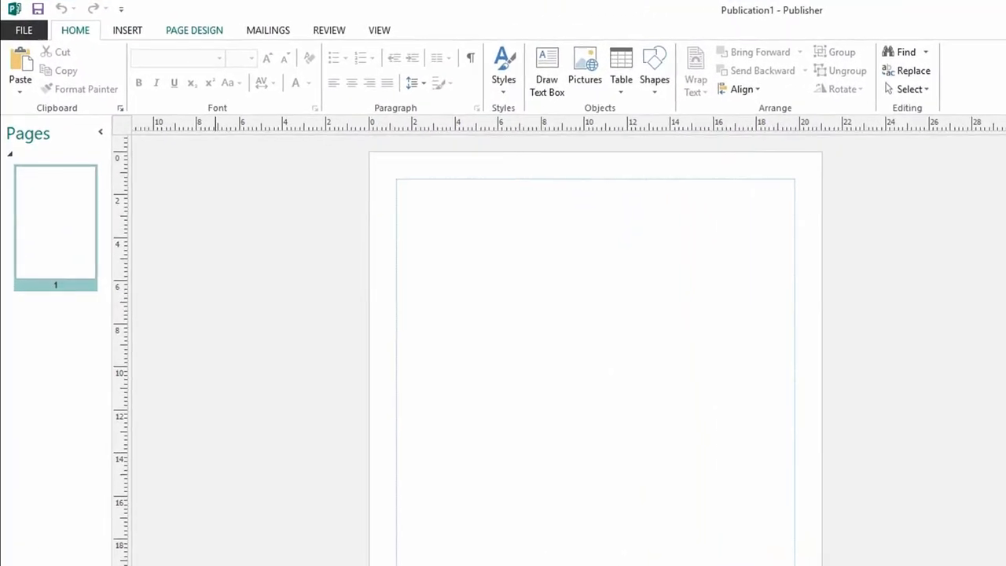
pyautogui.click(165, 24)
pyautogui.click(234, 78)
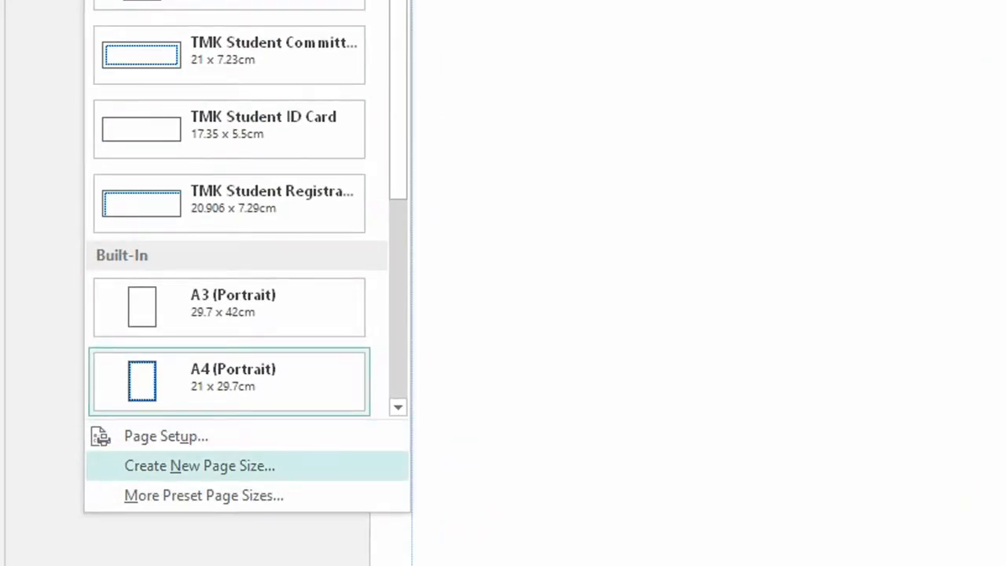
pyautogui.click(199, 465)
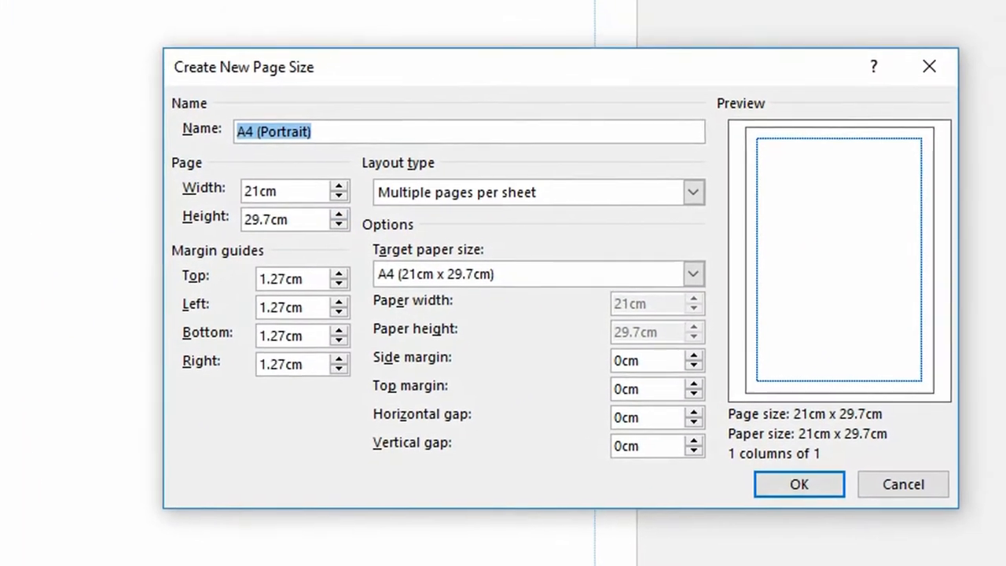
pyautogui.click(278, 191)
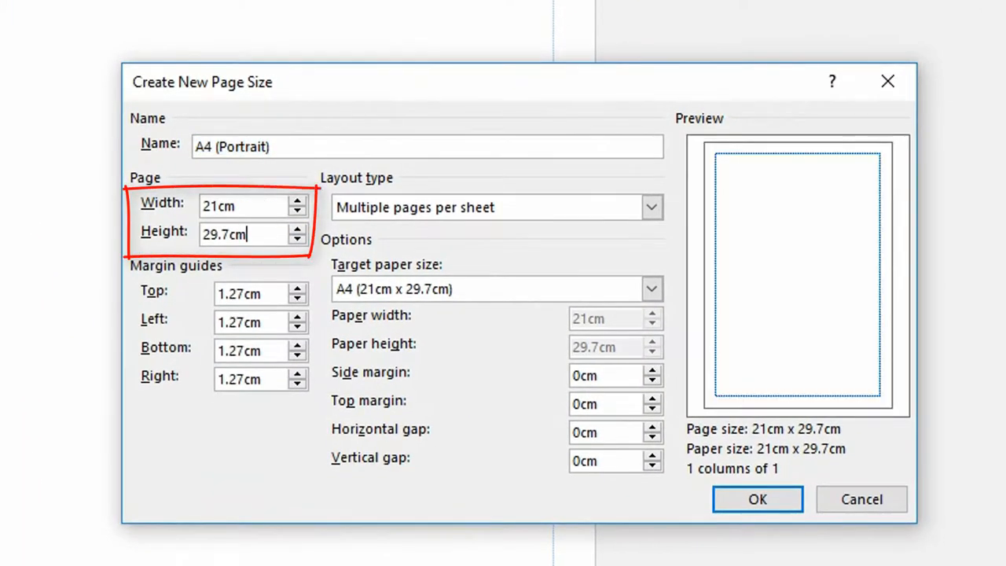
pyautogui.click(257, 234)
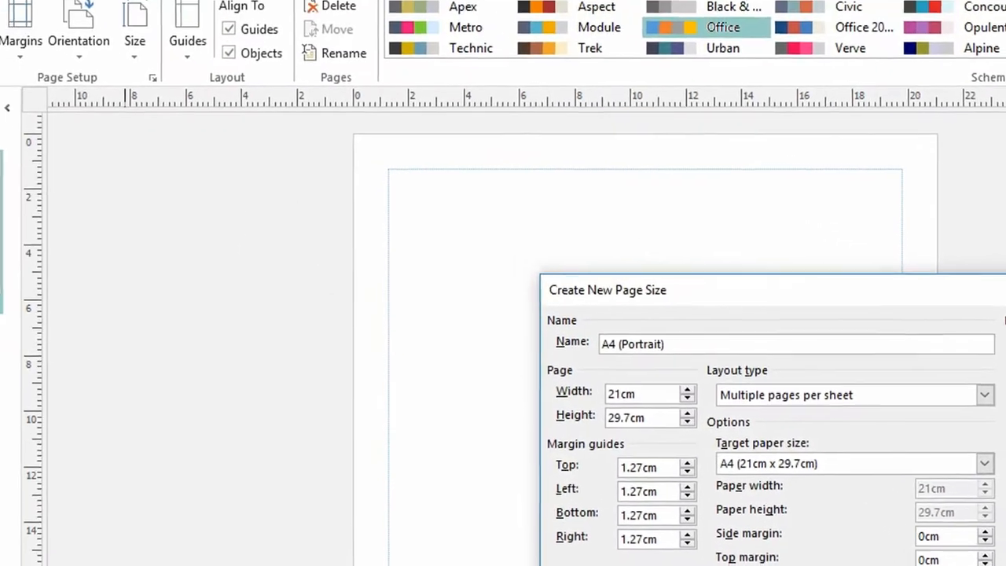
pyautogui.press('Escape')
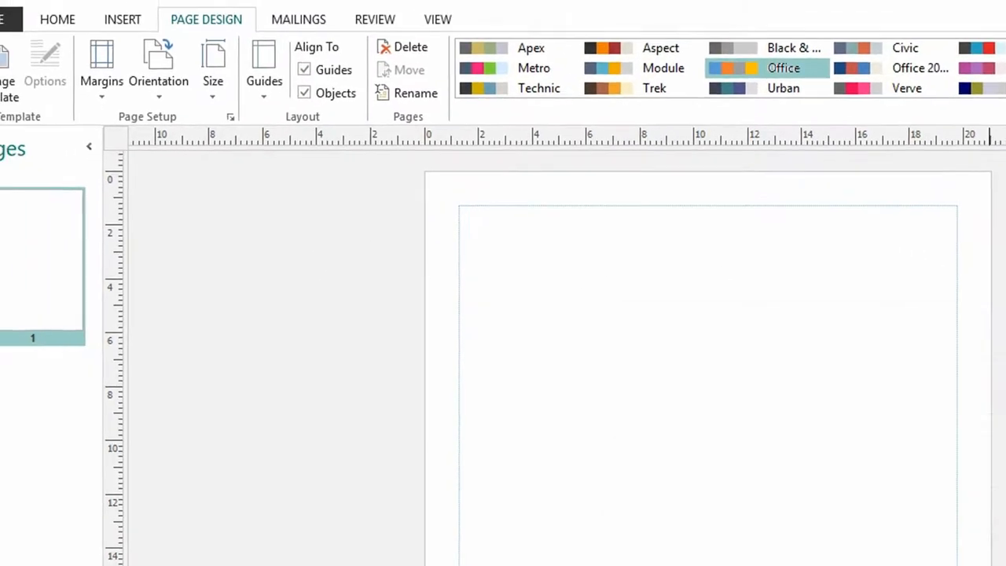
# Step: Change the measurement units to inches in the advanced Publisher options
pyautogui.click(29, 37)
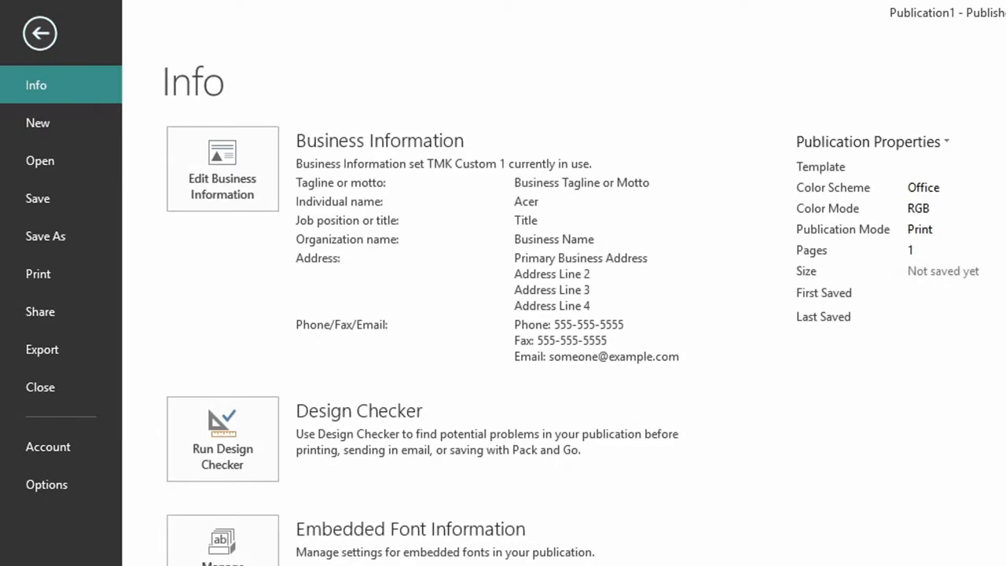
pyautogui.click(46, 485)
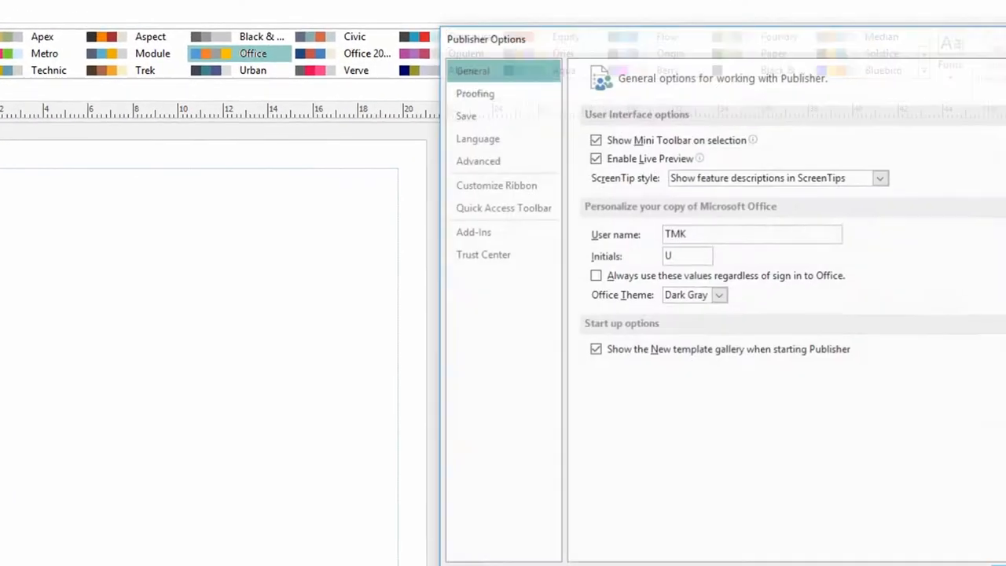
pyautogui.click(477, 160)
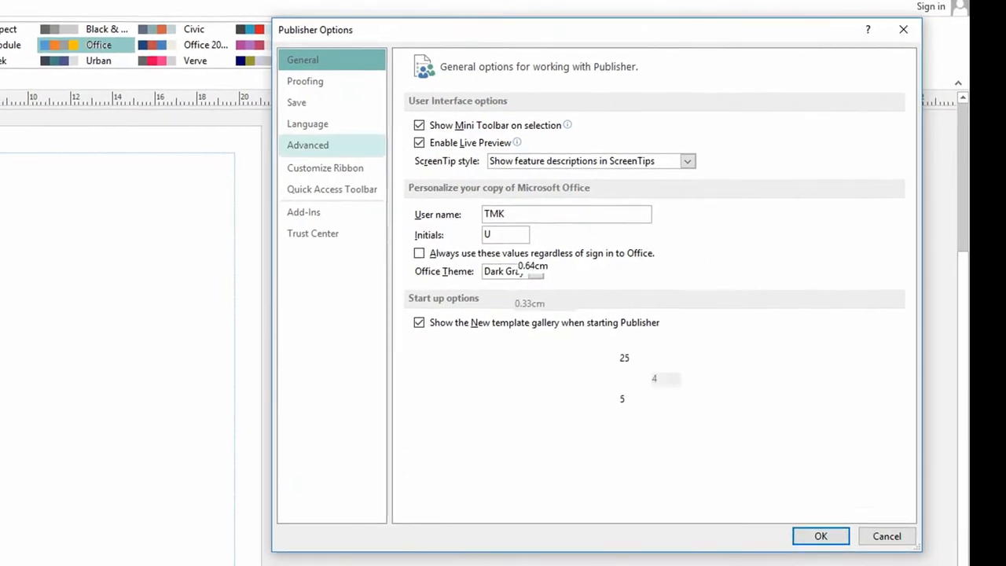
pyautogui.click(689, 414)
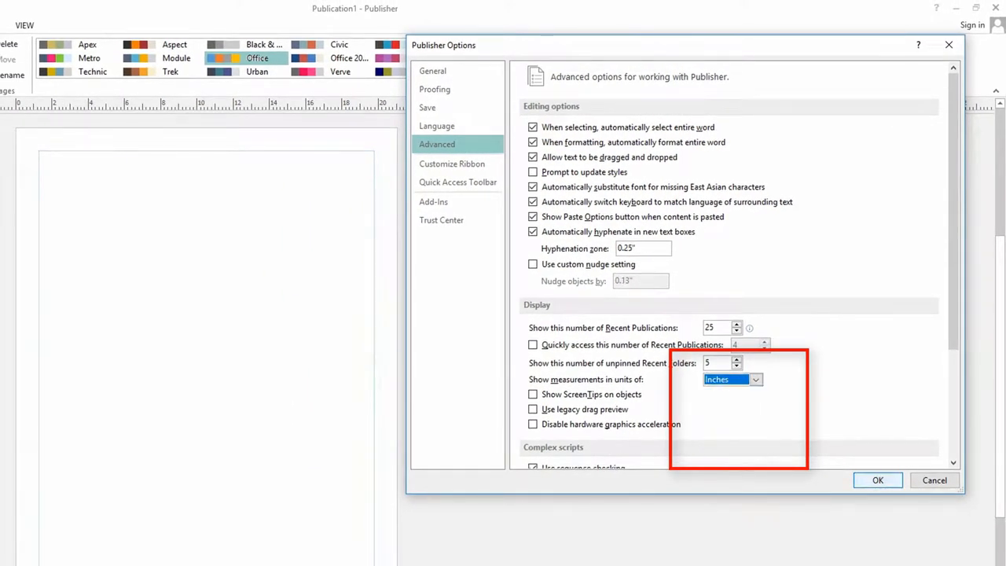
pyautogui.click(879, 480)
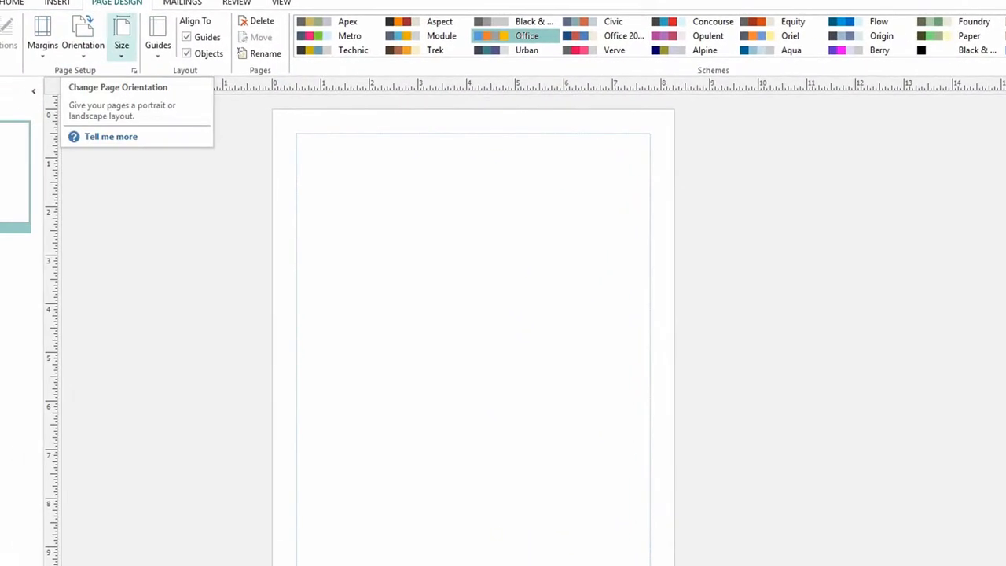
# Step: Start creating a new custom page size and set its page height to 3.22 inches
pyautogui.click(160, 40)
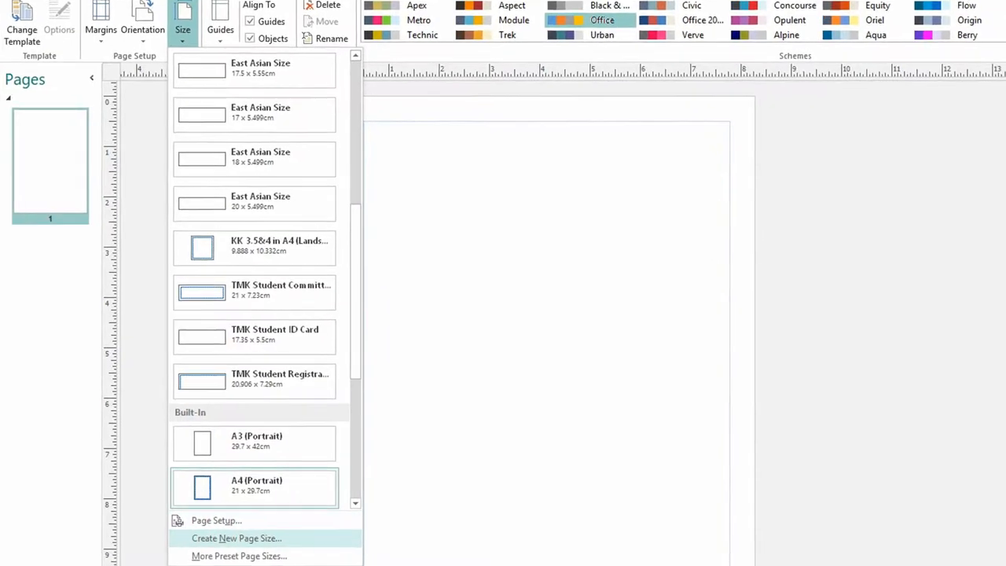
pyautogui.click(235, 539)
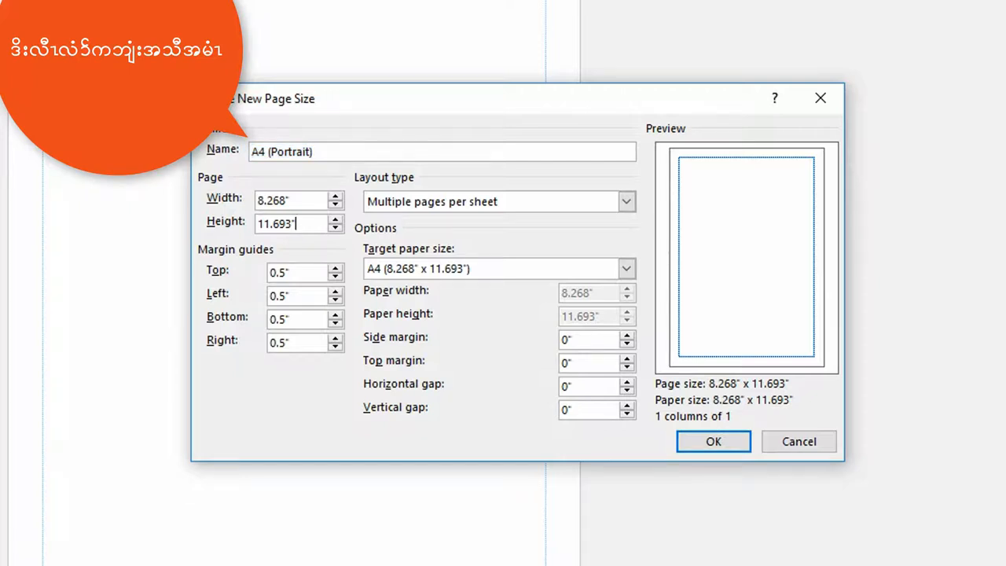
pyautogui.press('BackSpace')
pyautogui.press('BackSpace')
pyautogui.press('BackSpace')
pyautogui.press('BackSpace')
pyautogui.press('BackSpace')
pyautogui.press('BackSpace')
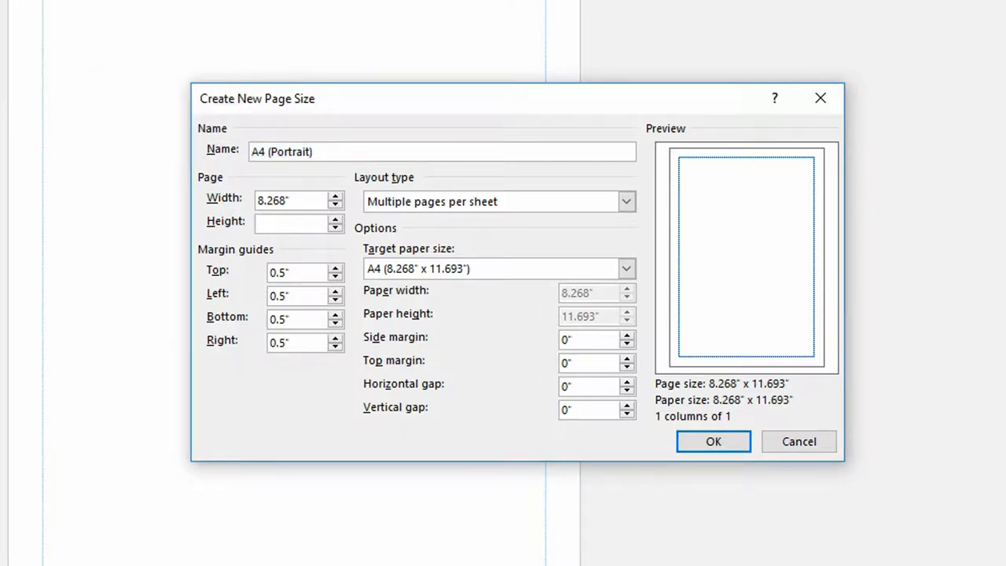
pyautogui.write('3.3')
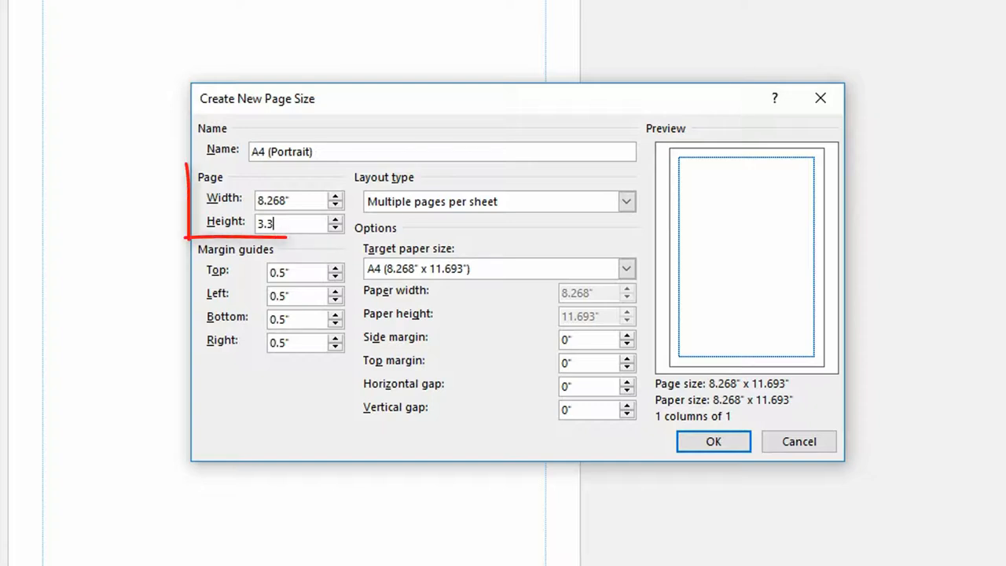
pyautogui.press('BackSpace')
pyautogui.write('2')
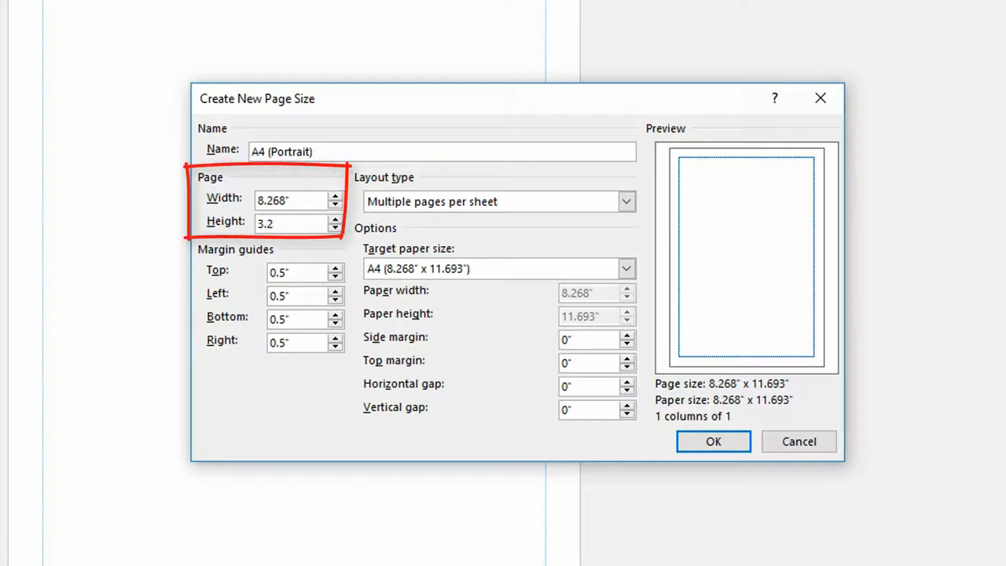
pyautogui.write('2')
# Step: Set the new page size to 8 inches wide and 3.1 inches high with the Multiple pages per sheet layout
pyautogui.click(287, 201)
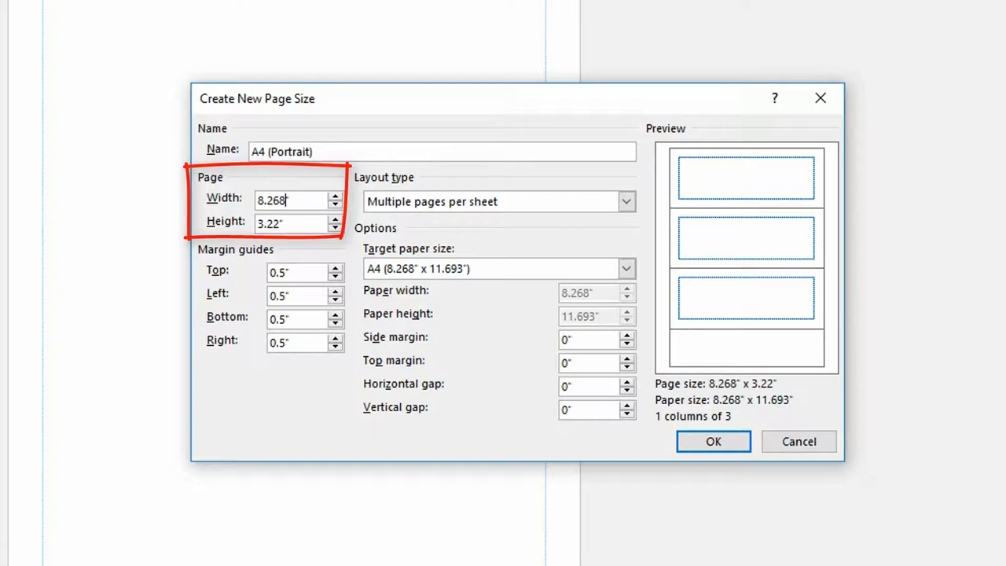
pyautogui.press('BackSpace')
pyautogui.press('BackSpace')
pyautogui.press('BackSpace')
pyautogui.press('BackSpace')
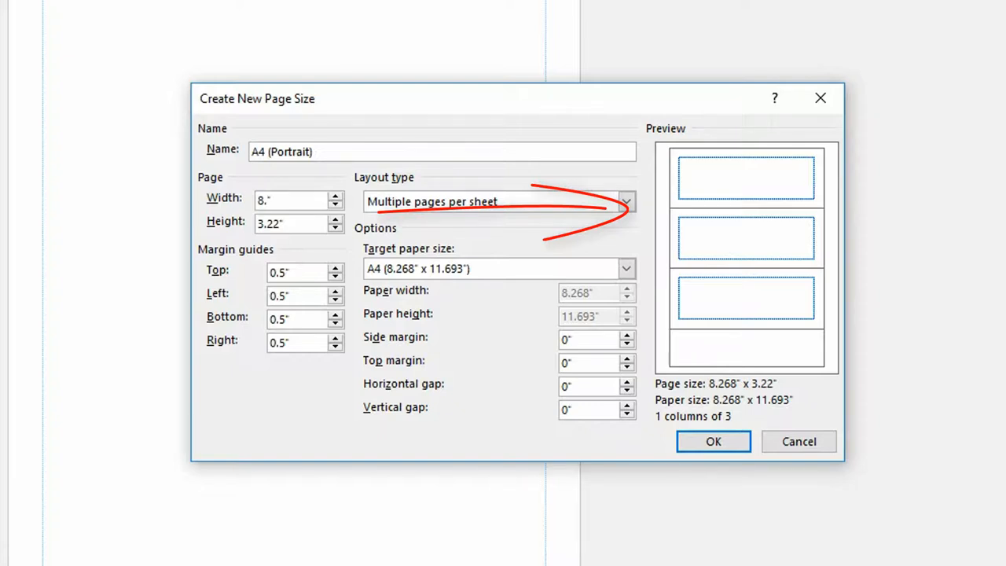
pyautogui.press('BackSpace')
pyautogui.click(279, 224)
pyautogui.press('BackSpace')
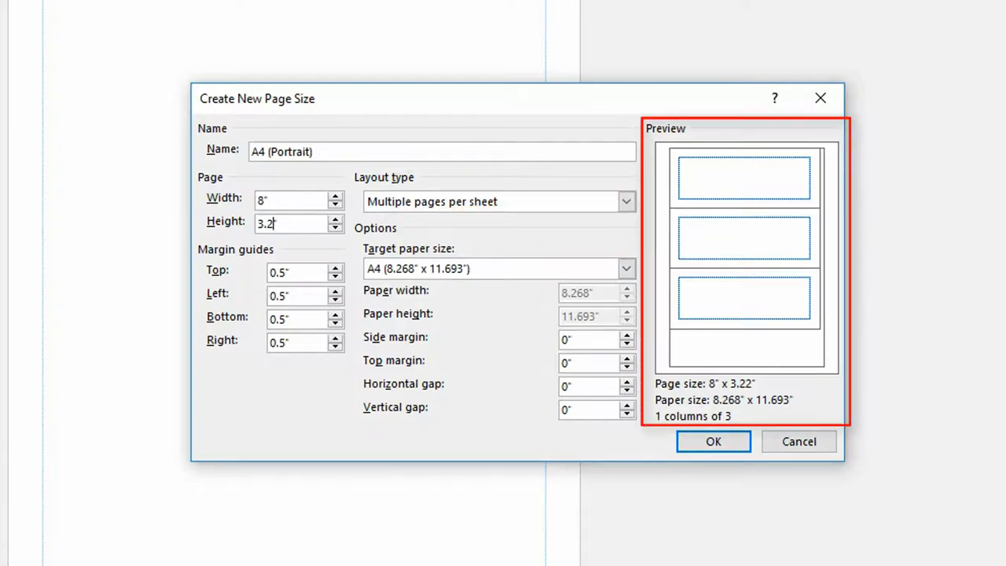
pyautogui.press('BackSpace')
pyautogui.write('1')
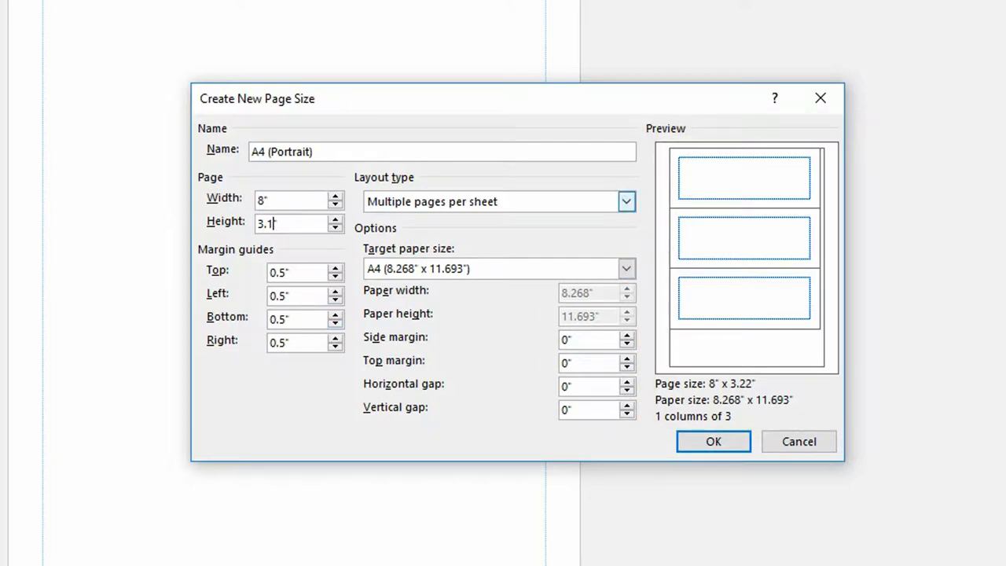
pyautogui.click(627, 201)
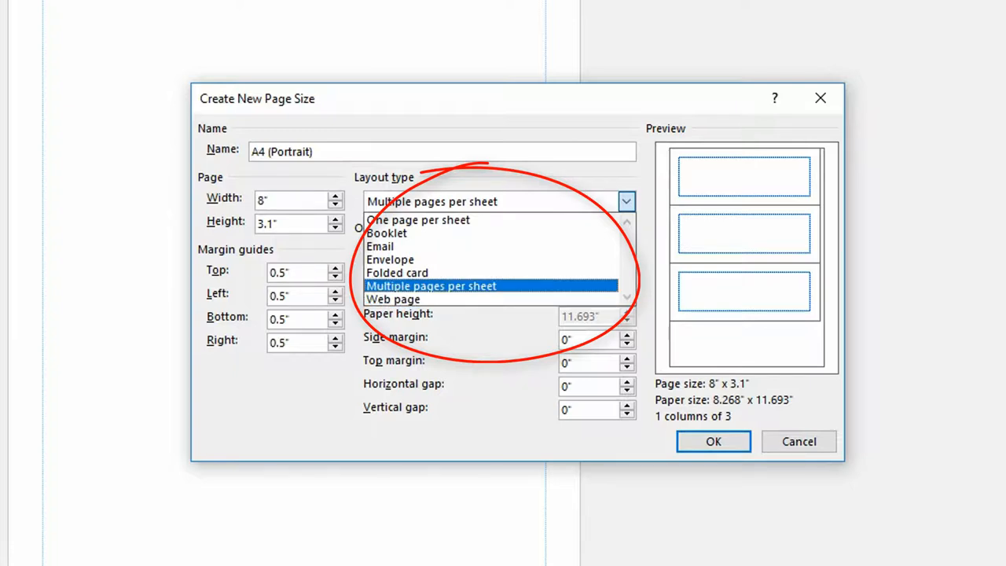
pyautogui.click(432, 286)
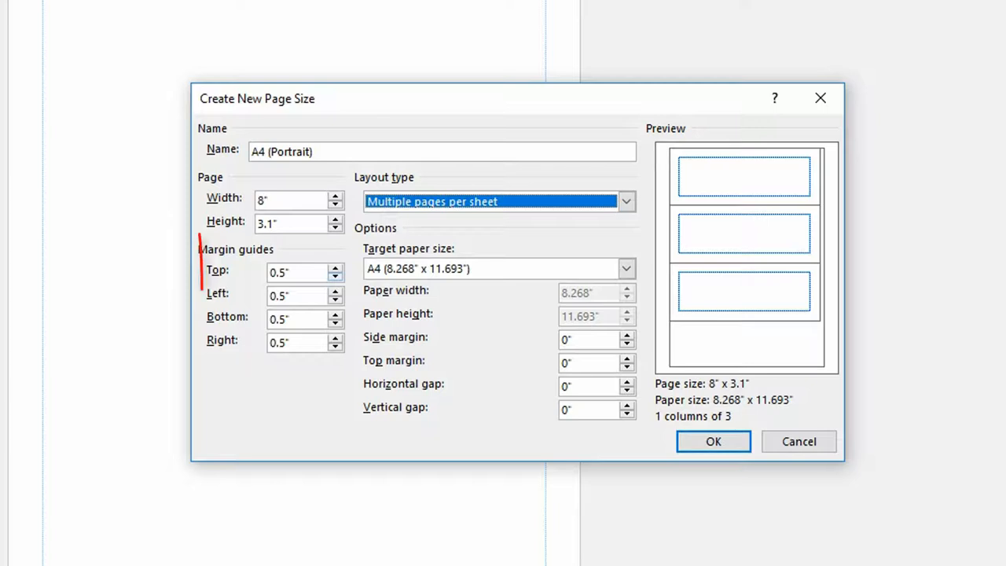
# Step: Set the top margin guide to 0.1 inch and the left margin guide to 0.3 inch
pyautogui.click(335, 276)
pyautogui.click(335, 276)
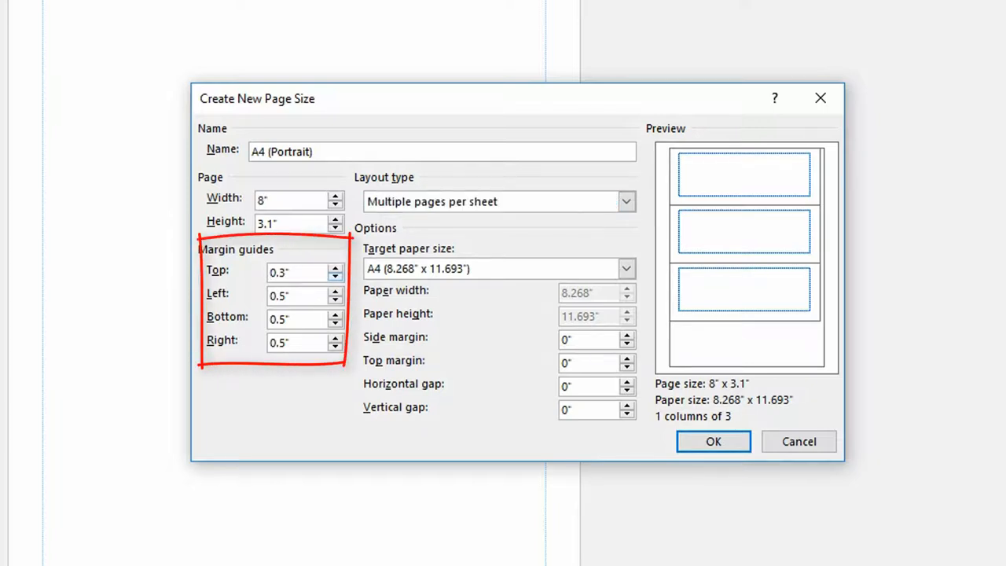
pyautogui.click(335, 276)
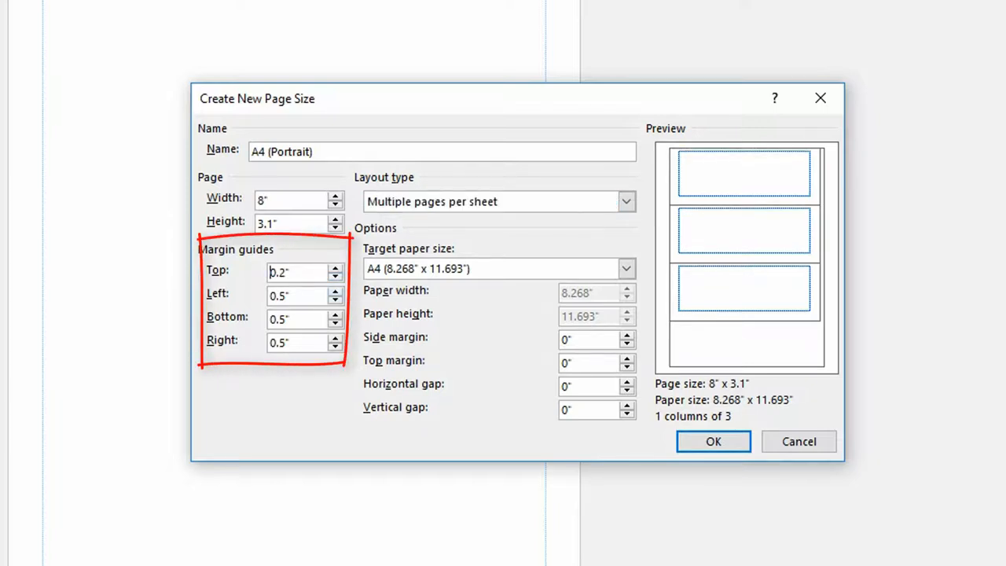
pyautogui.click(335, 299)
pyautogui.click(335, 299)
pyautogui.click(334, 298)
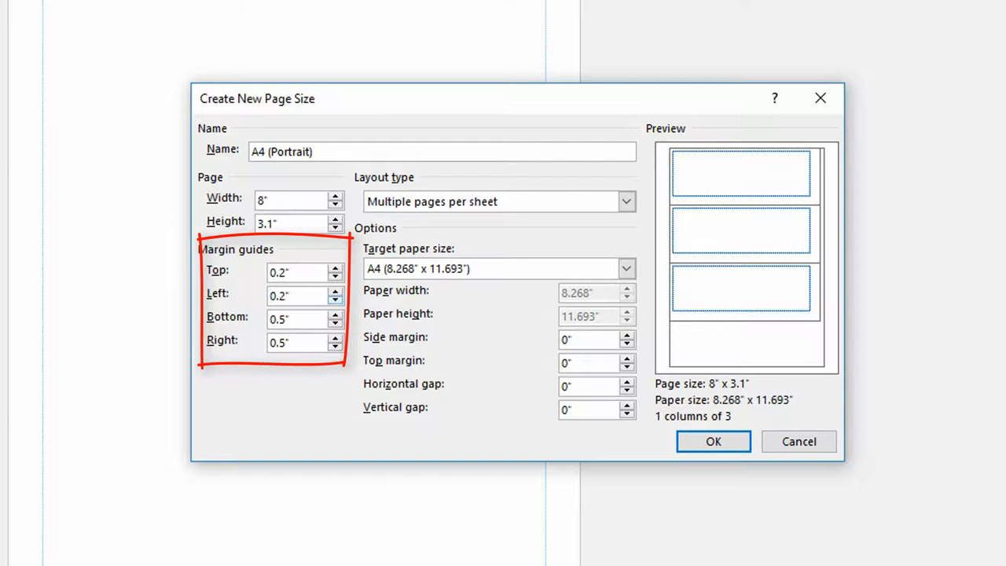
pyautogui.click(335, 291)
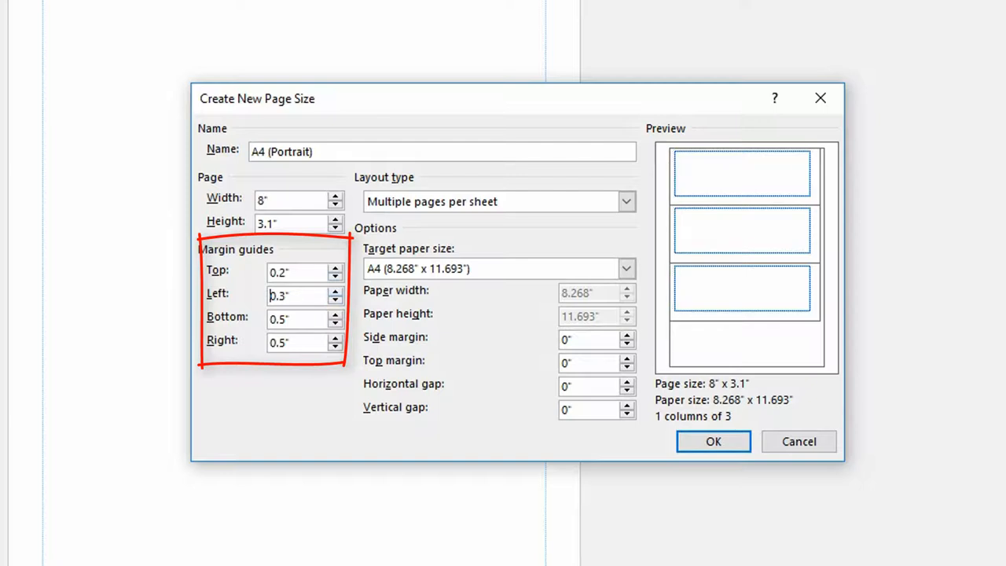
pyautogui.click(335, 276)
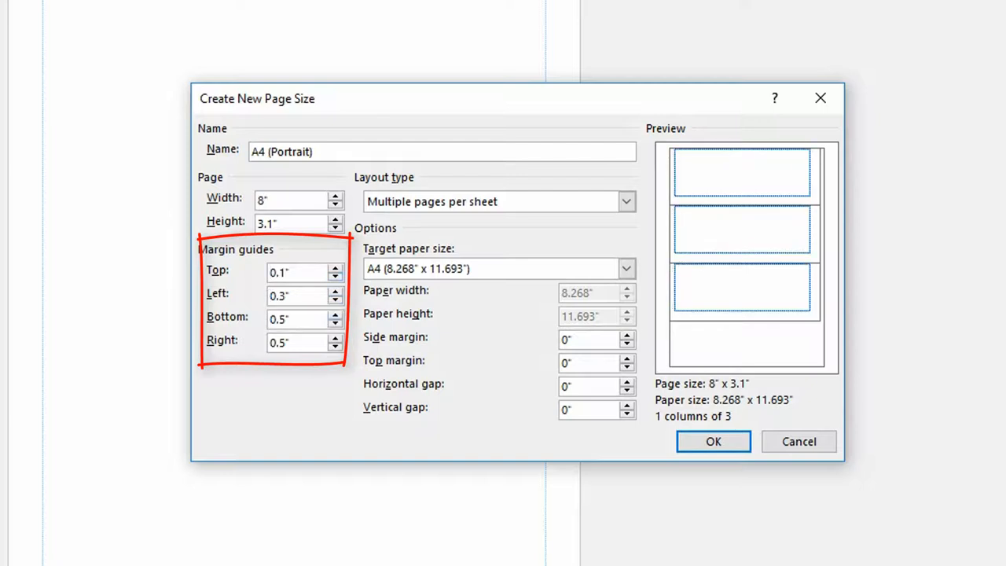
# Step: Set the bottom and right margin guides to 0.1 inch each
pyautogui.click(335, 323)
pyautogui.click(335, 323)
pyautogui.click(335, 323)
pyautogui.click(335, 323)
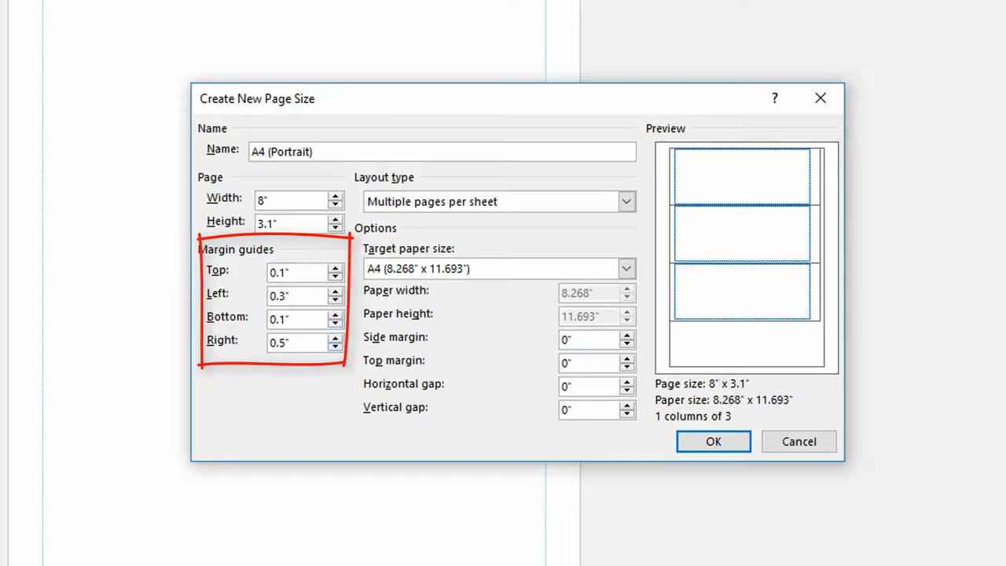
pyautogui.click(335, 346)
pyautogui.click(335, 347)
pyautogui.click(335, 347)
pyautogui.click(335, 347)
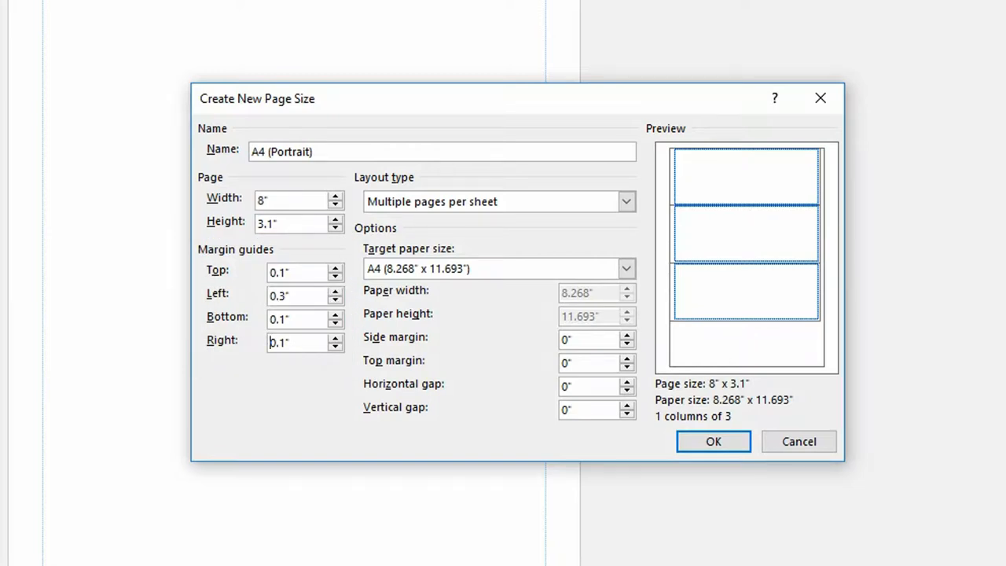
# Step: Reduce the page height to 2.9 inches and apply the new page size
pyautogui.click(335, 227)
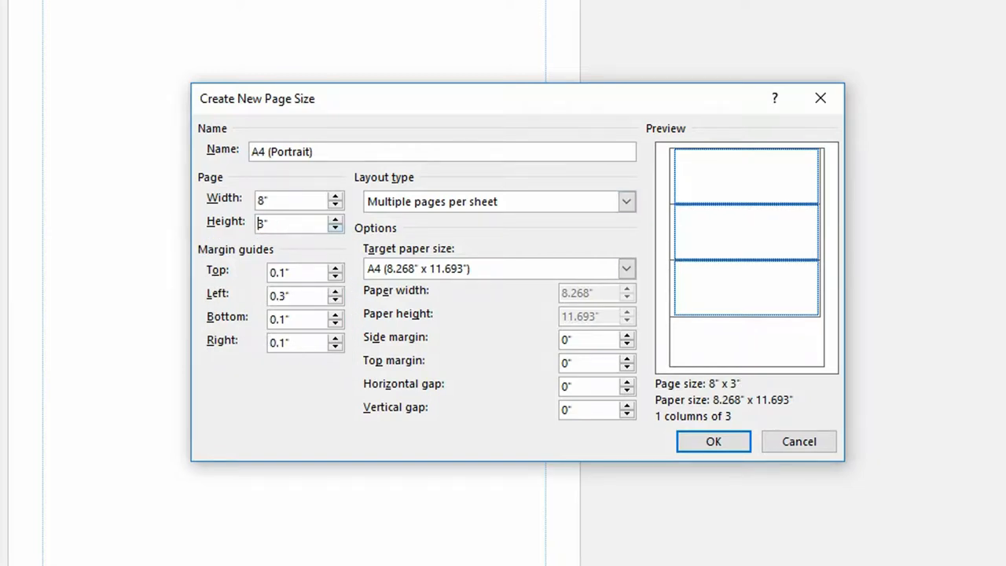
pyautogui.click(335, 227)
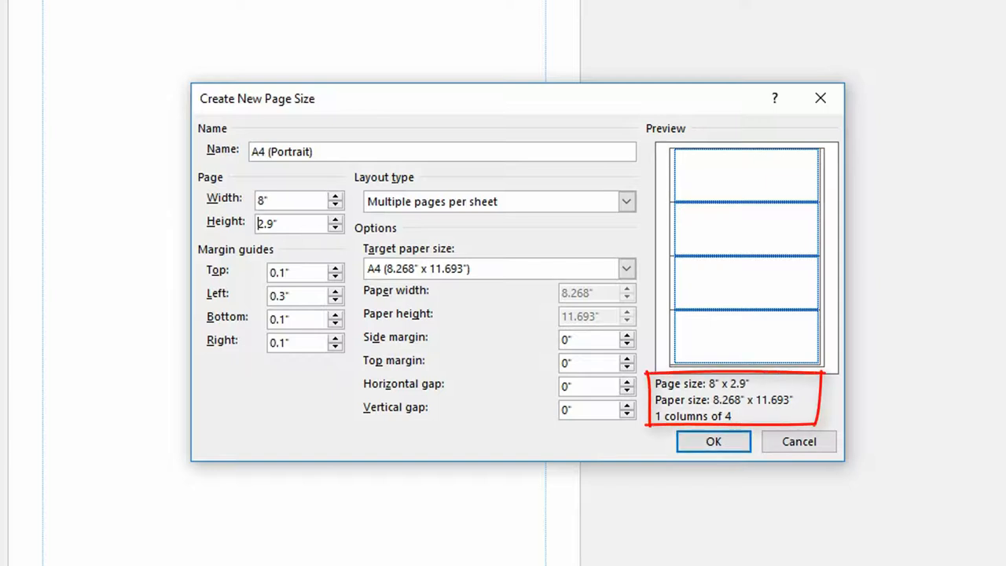
pyautogui.click(714, 442)
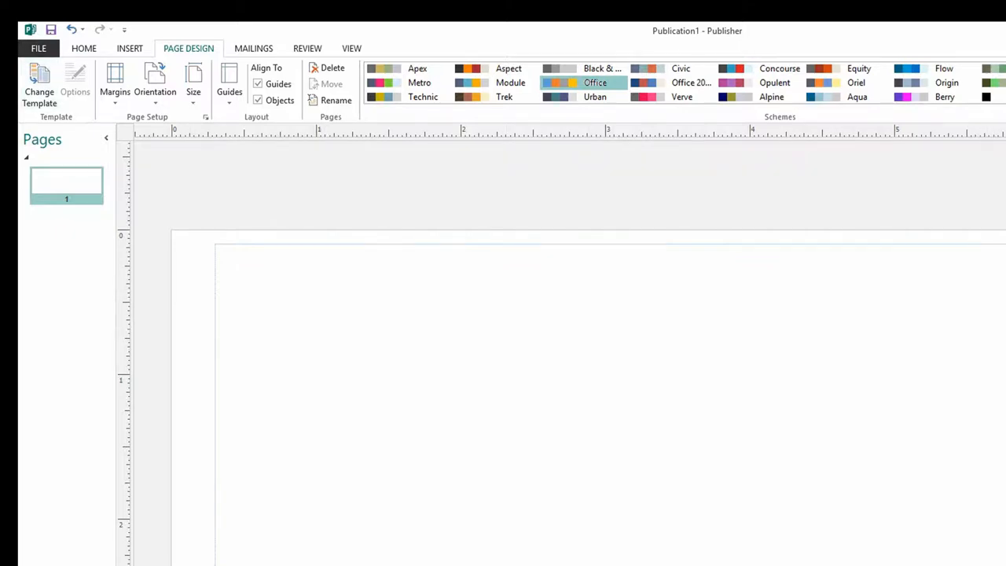
# Step: Start inserting a picture file from the computer onto the blank ticket page
pyautogui.click(130, 49)
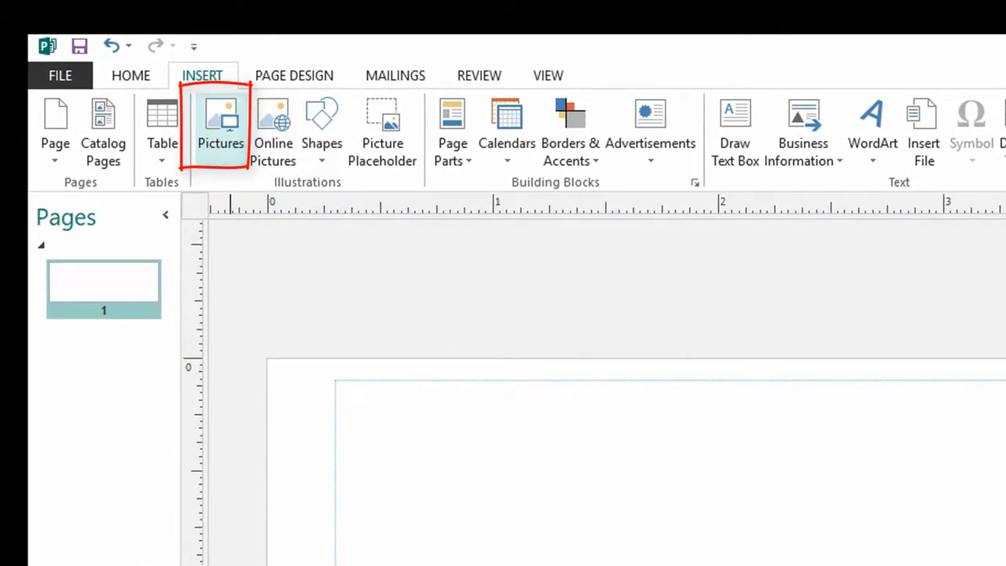
pyautogui.click(221, 125)
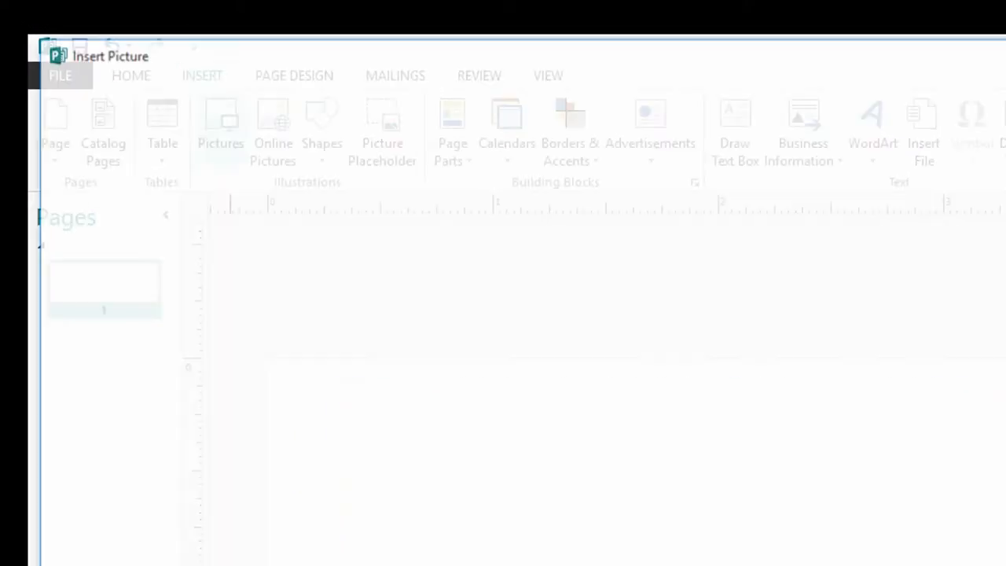
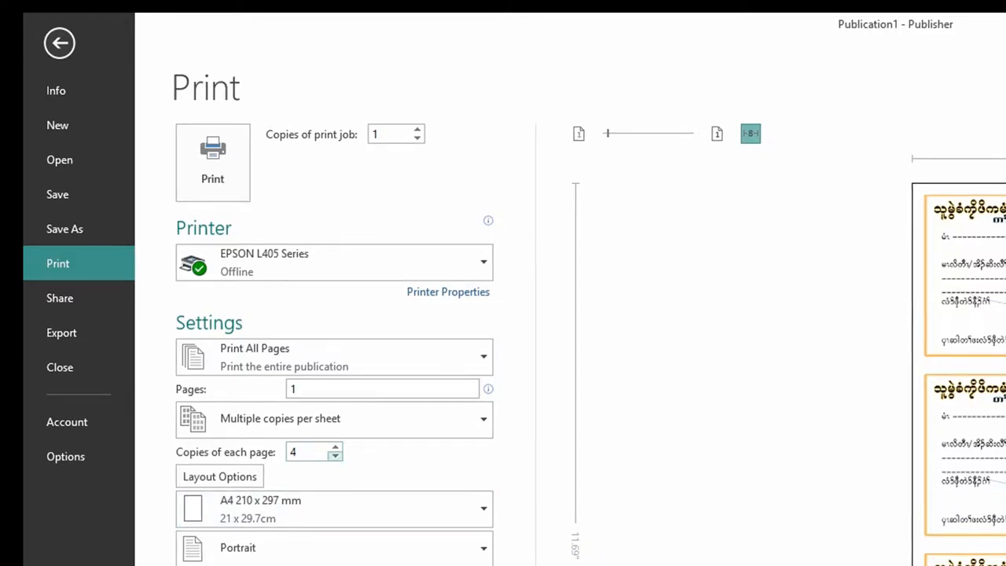
# Step: Set the print job to 3 copies of each page per sheet
pyautogui.click(335, 455)
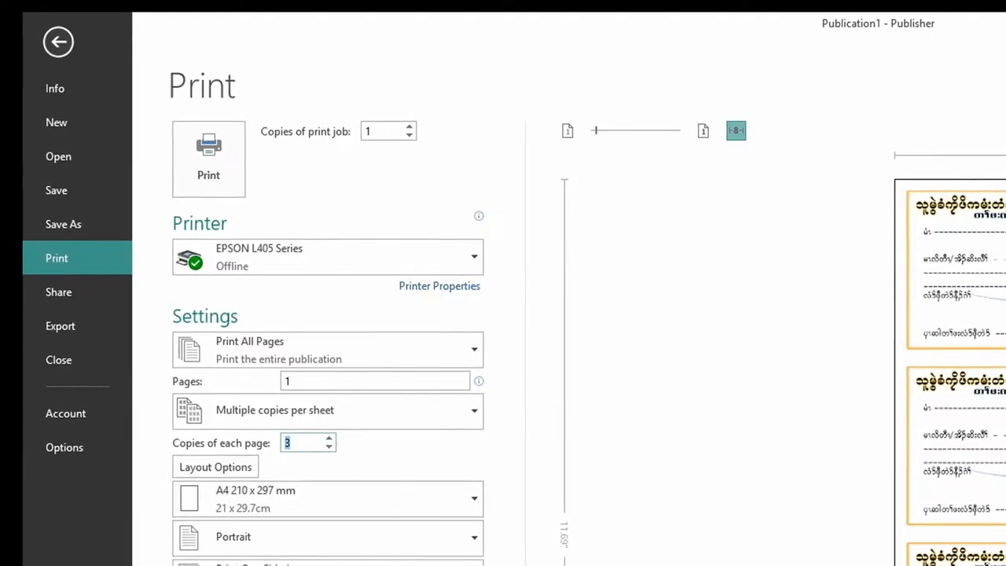
# Step: Reduce the copies of each page per sheet to 1 and keep the A4 210 x 297 mm paper size
pyautogui.click(329, 447)
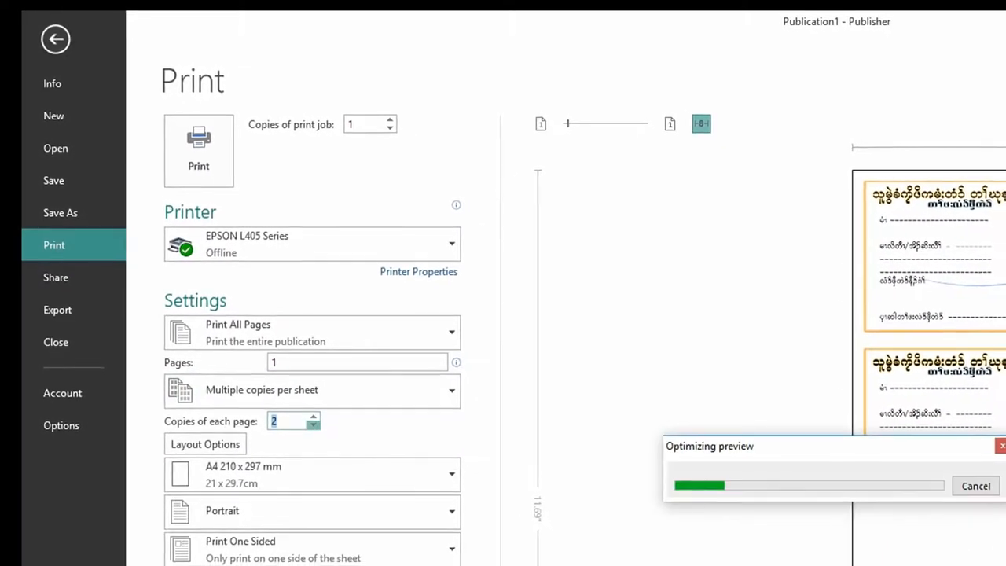
pyautogui.click(313, 425)
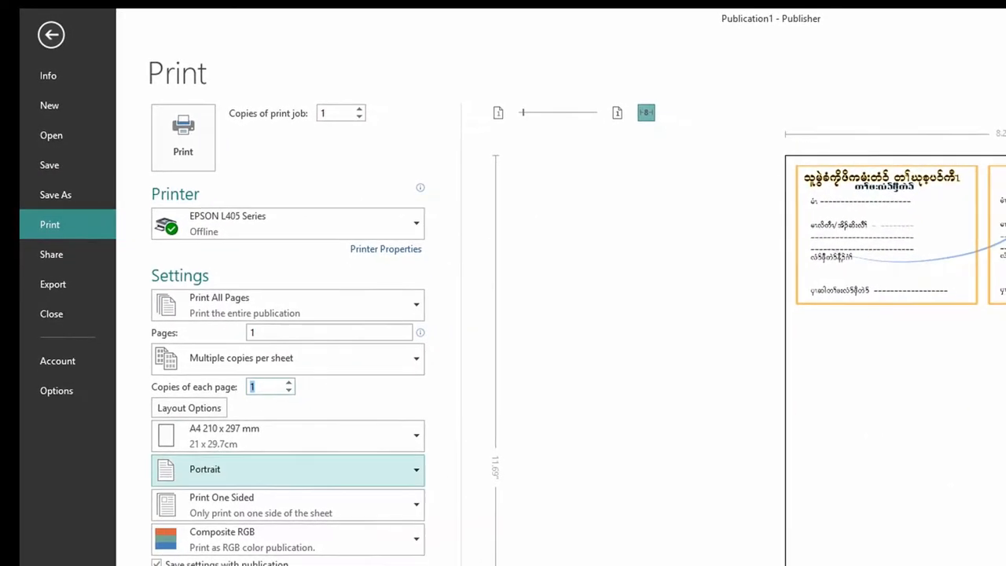
pyautogui.click(288, 435)
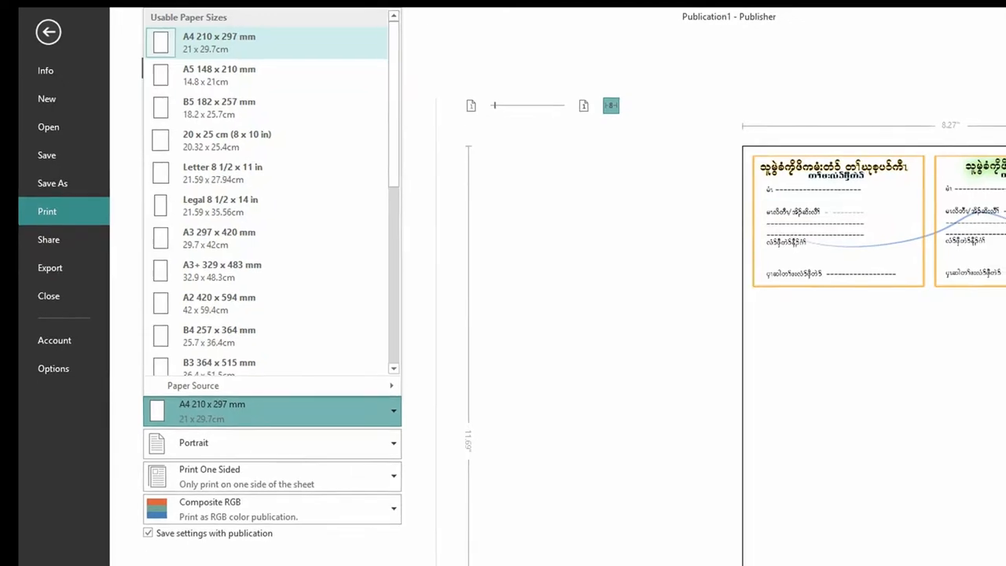
pyautogui.click(287, 411)
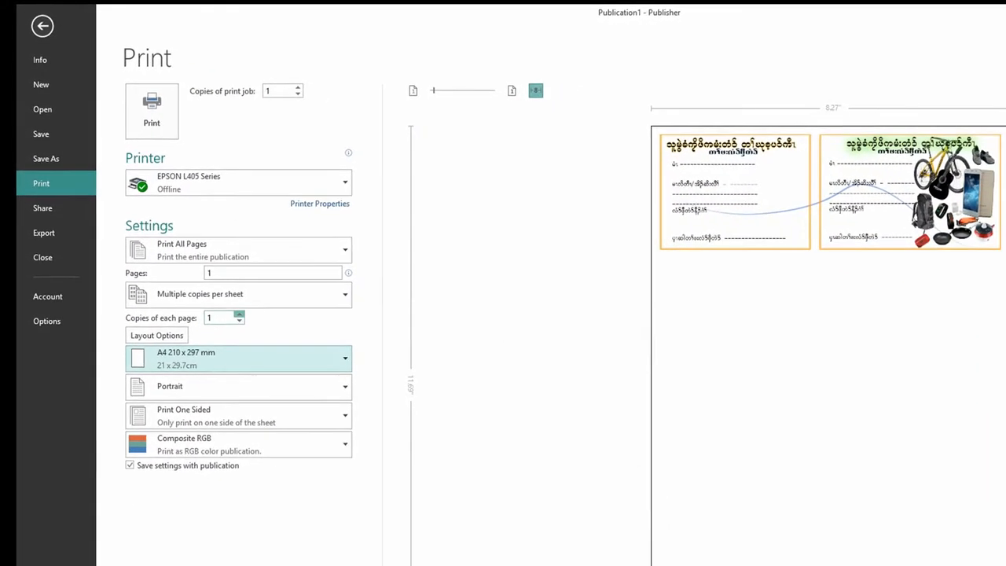
# Step: Set the print job to 4 copies of each page per sheet and return to the publication
pyautogui.click(239, 314)
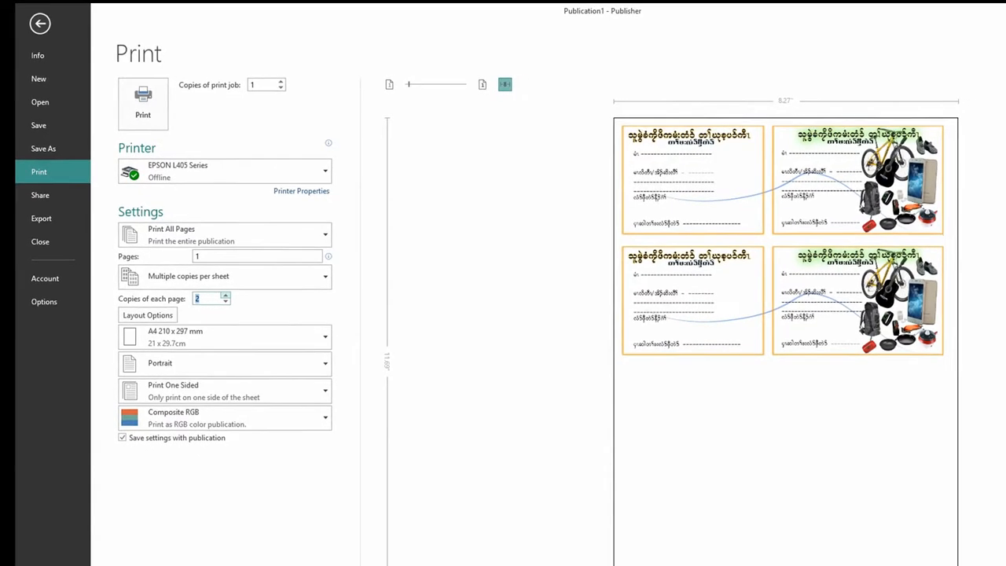
pyautogui.click(226, 296)
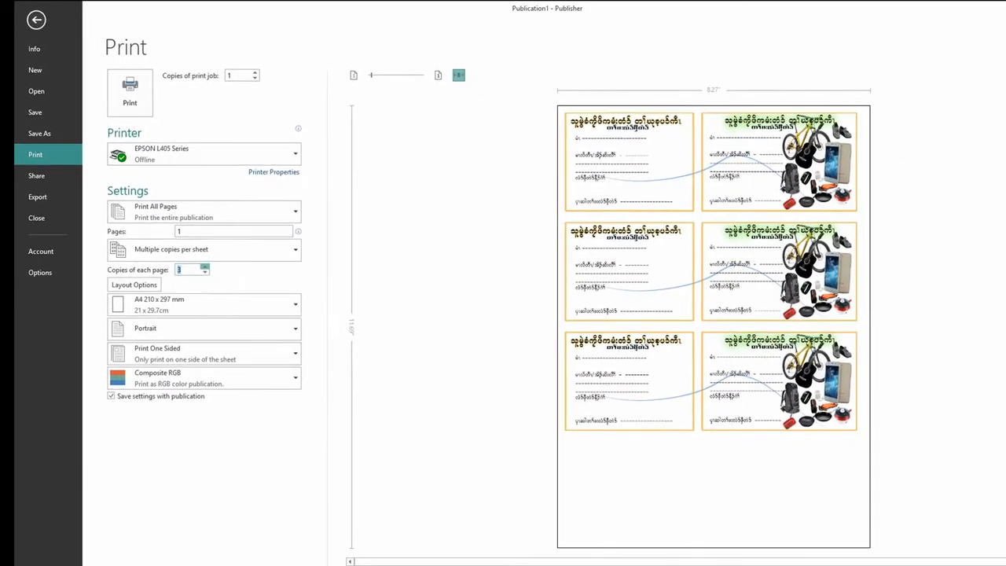
pyautogui.click(205, 267)
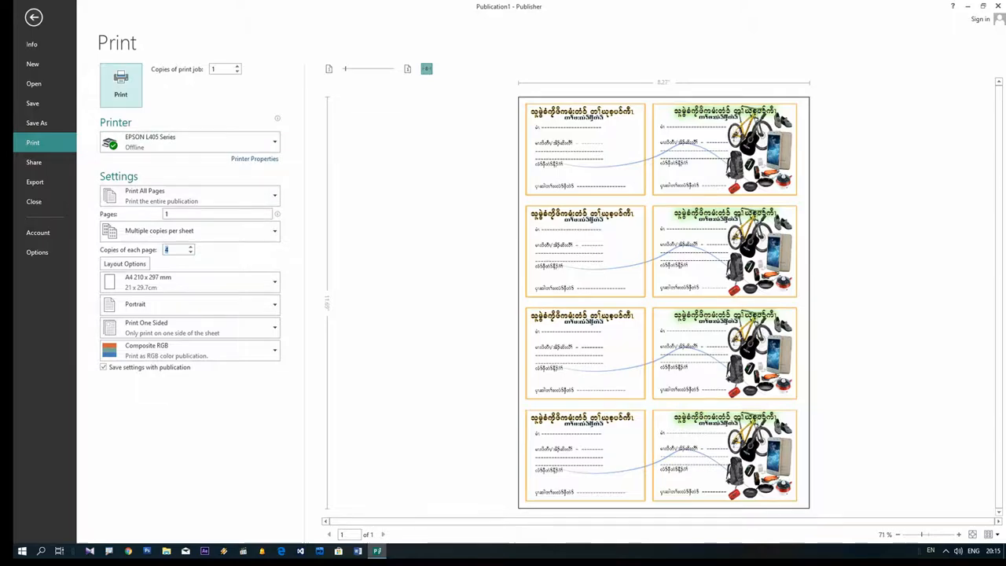
pyautogui.press('Escape')
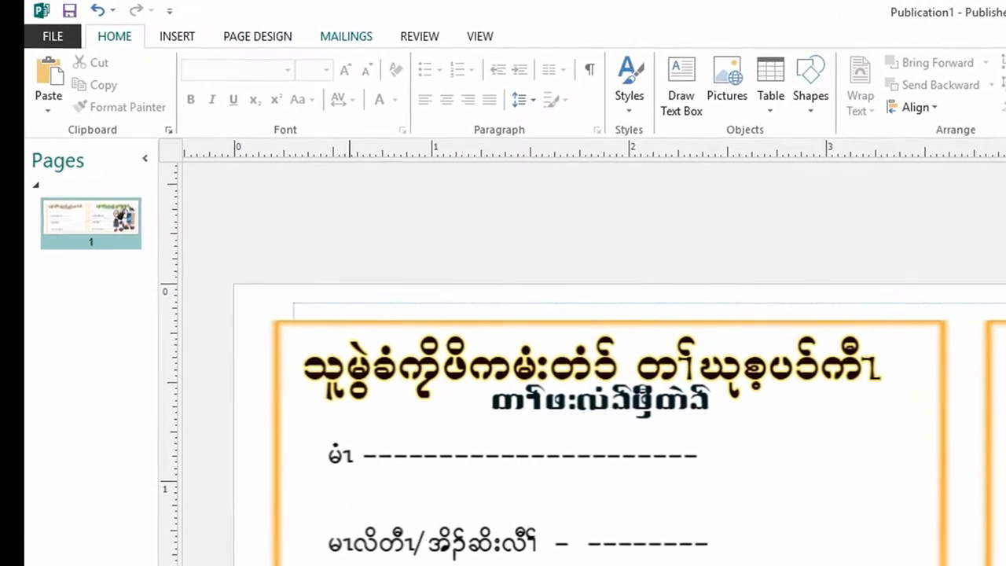
# Step: Start a step-by-step mail merge for the ticket publication
pyautogui.click(348, 37)
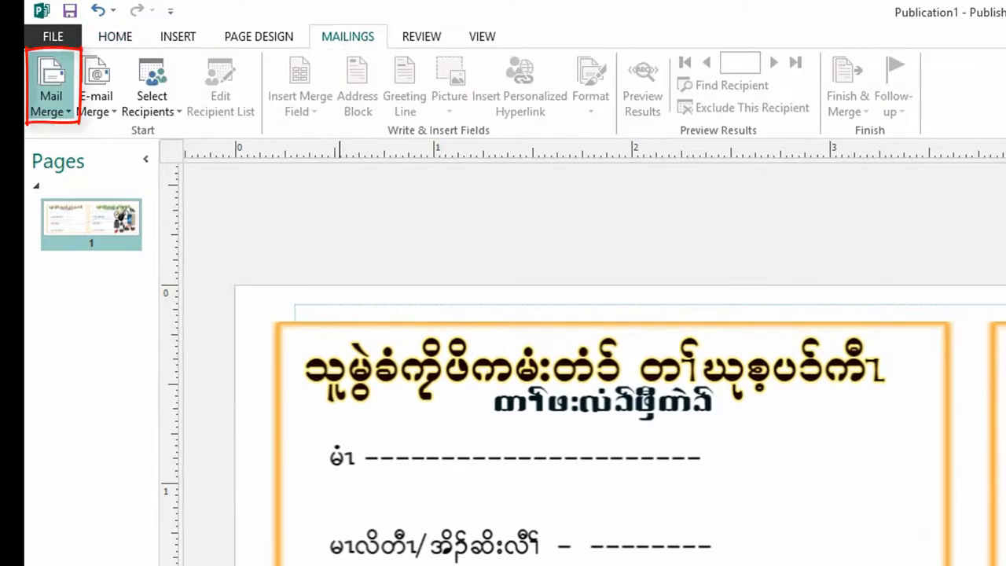
pyautogui.click(49, 110)
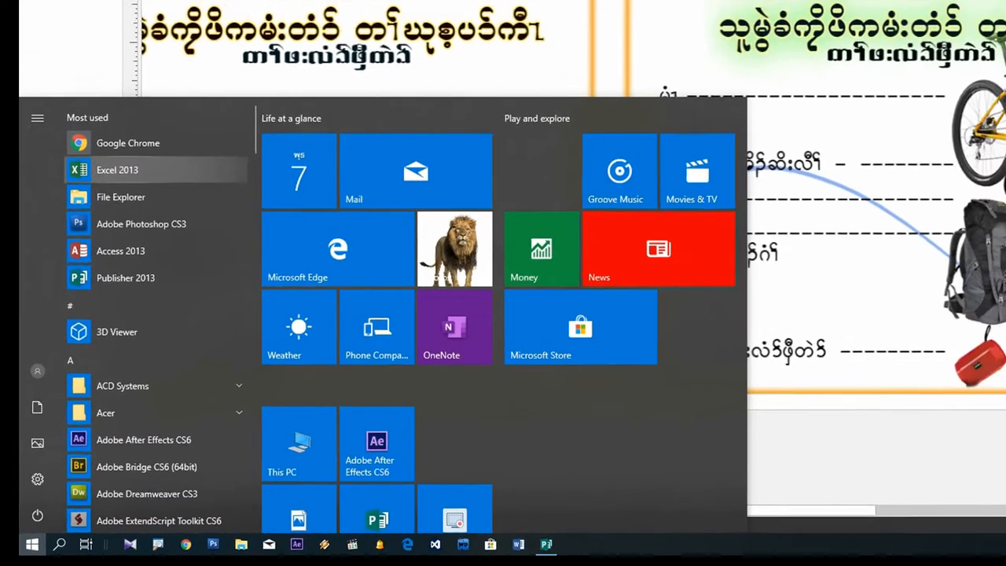
# Step: Switch to Excel, create a blank workbook, and enter the header No. in A1 and A 0001 in A2
pyautogui.click(119, 123)
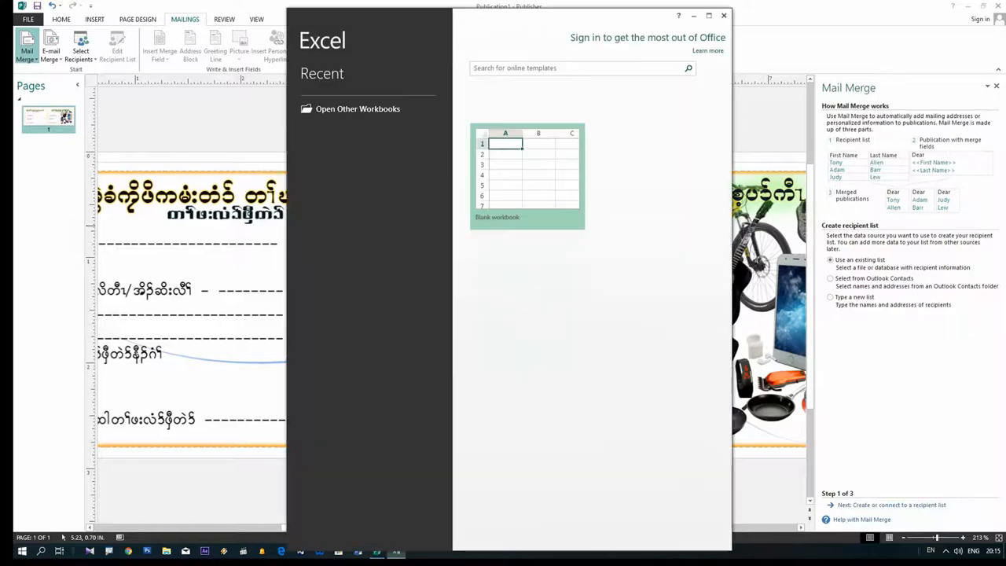
pyautogui.click(527, 188)
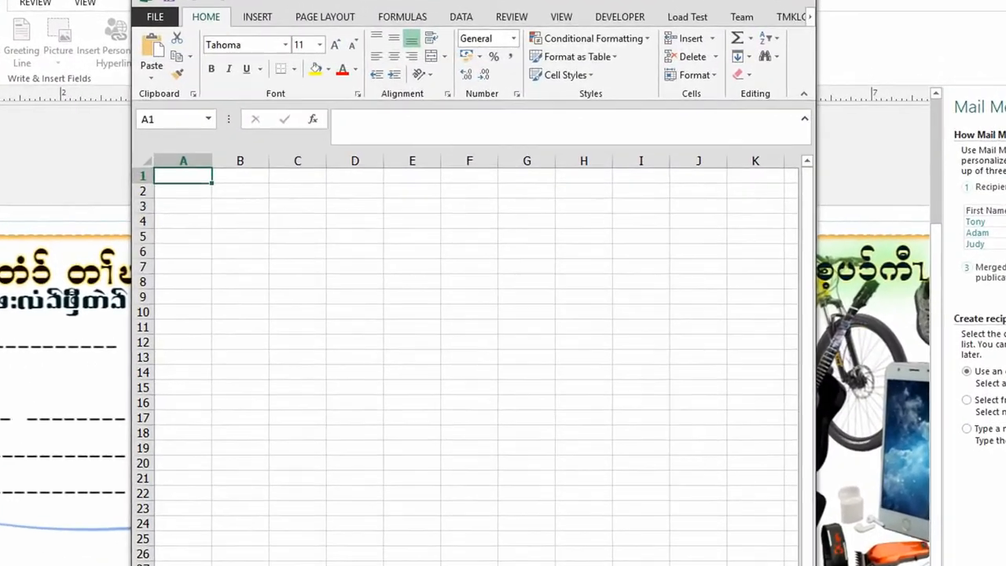
pyautogui.write('No.')
pyautogui.press('Return')
pyautogui.write('A 0001')
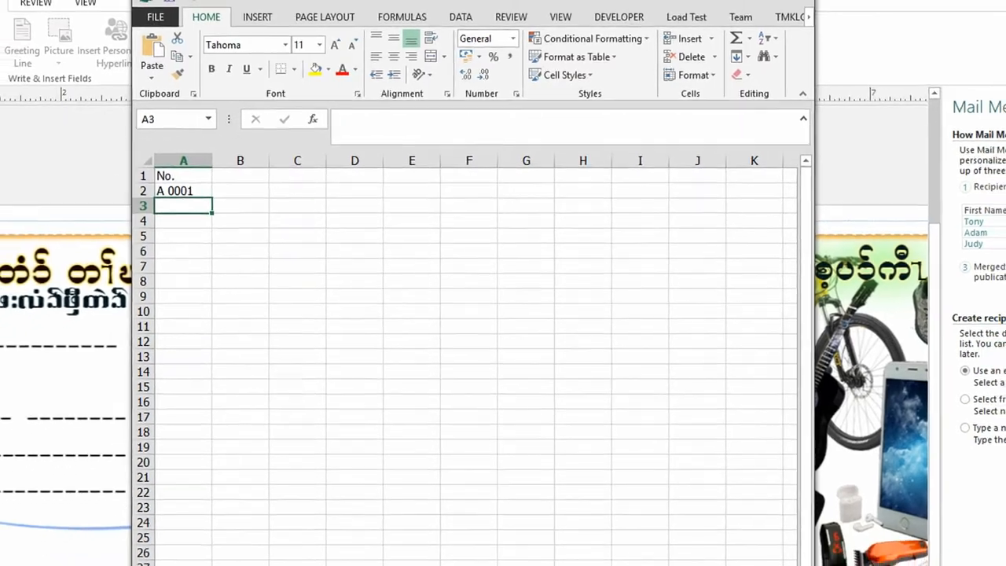
# Step: Fill the ticket number series from A2 down column A to A 0500 in row 501
pyautogui.click(163, 198)
pyautogui.moveTo(194, 206); pyautogui.dragTo(188, 419)
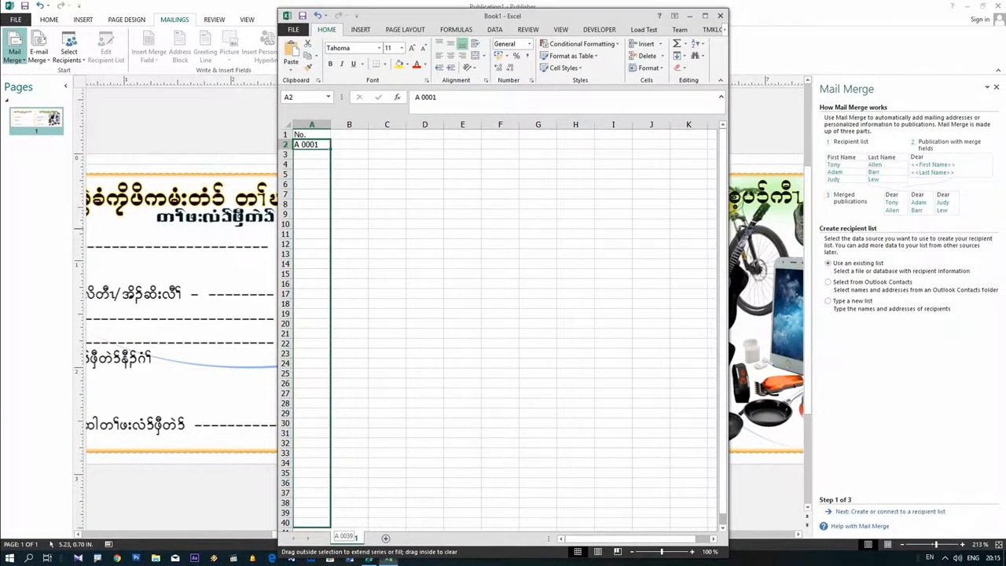
pyautogui.moveTo(334, 533); pyautogui.dragTo(333, 345)
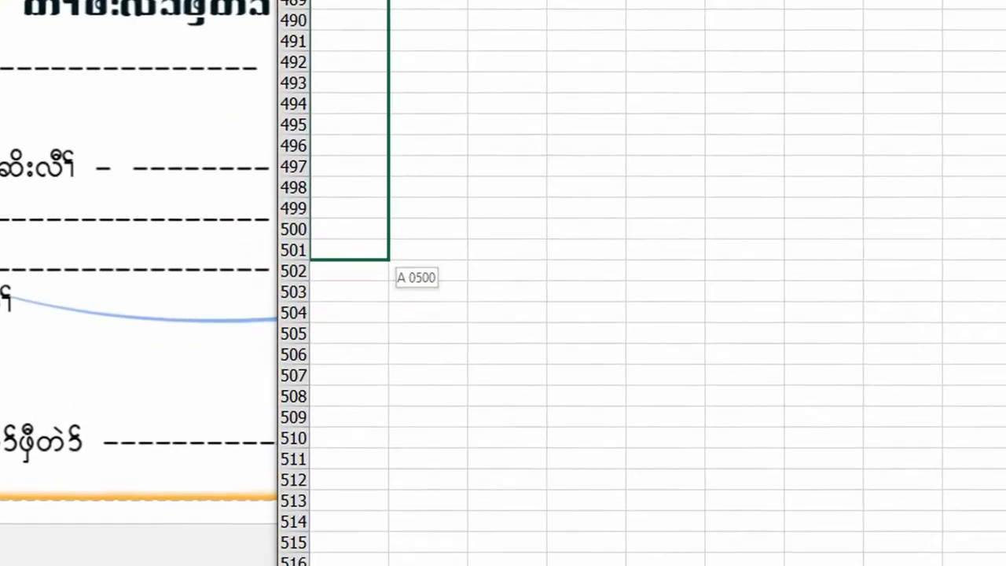
pyautogui.moveTo(388, 259); pyautogui.dragTo(388, 259)
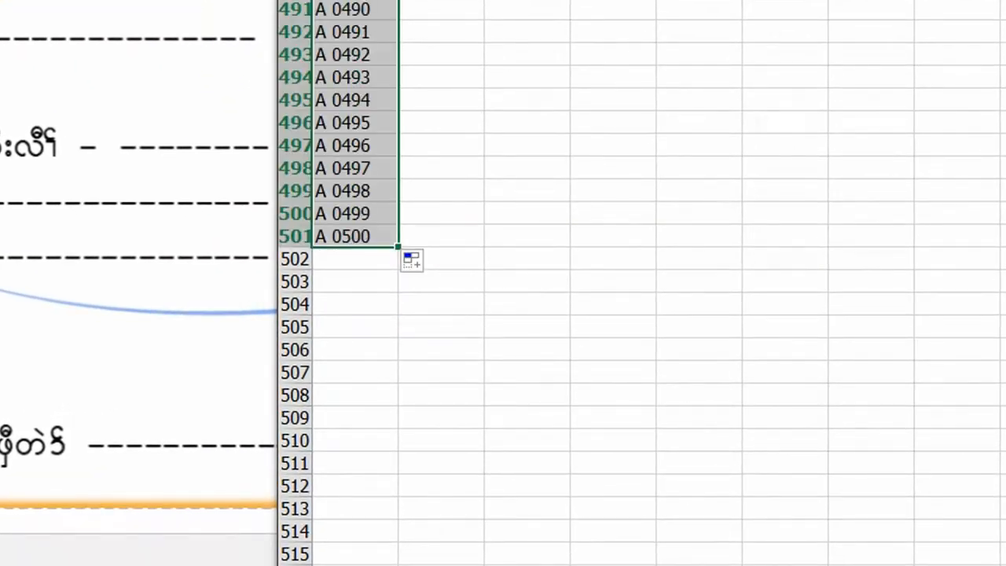
pyautogui.click(441, 32)
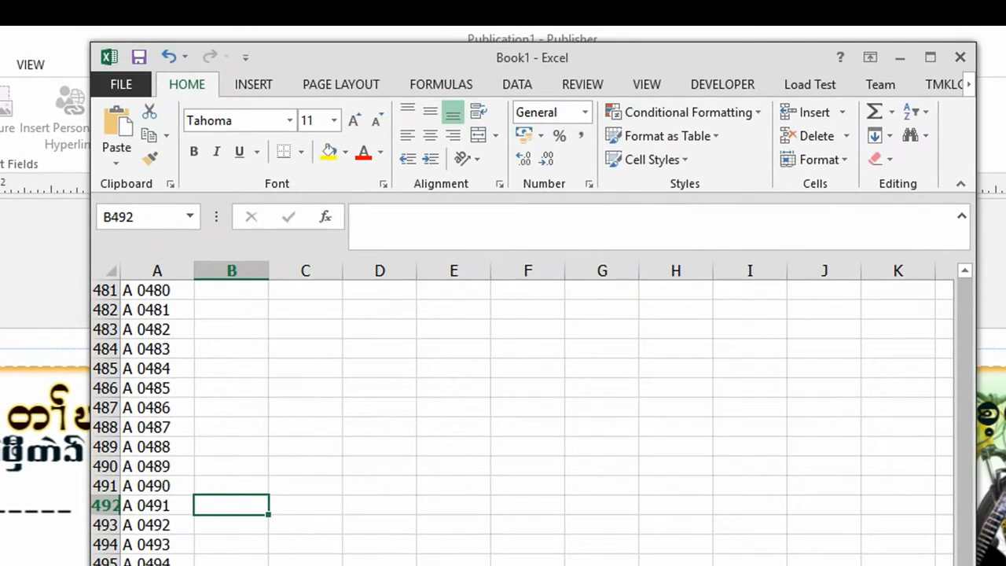
# Step: Save the workbook as NoAAA in the SCommittee Lucky Draw folder on the Desktop and close Excel
pyautogui.click(121, 84)
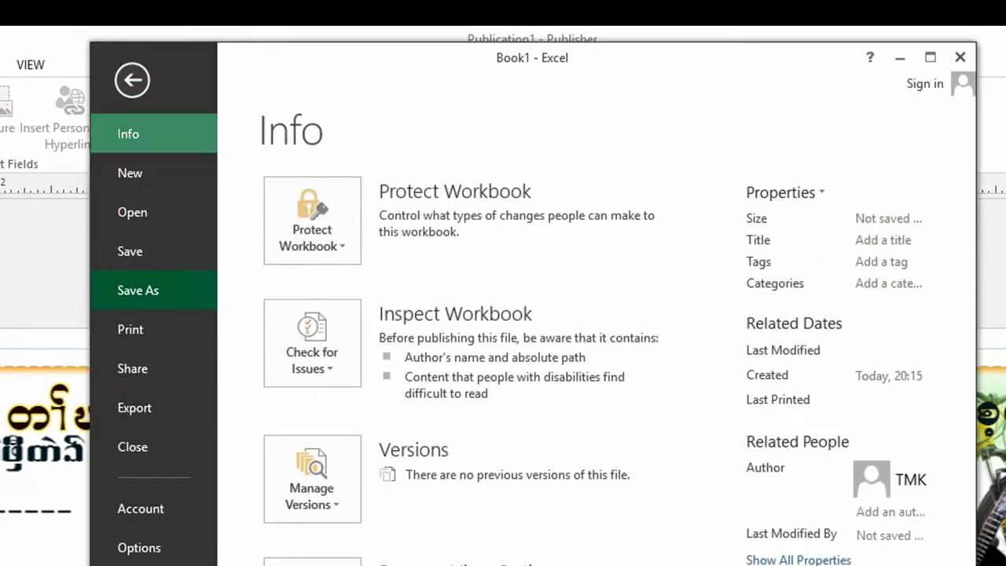
pyautogui.click(137, 290)
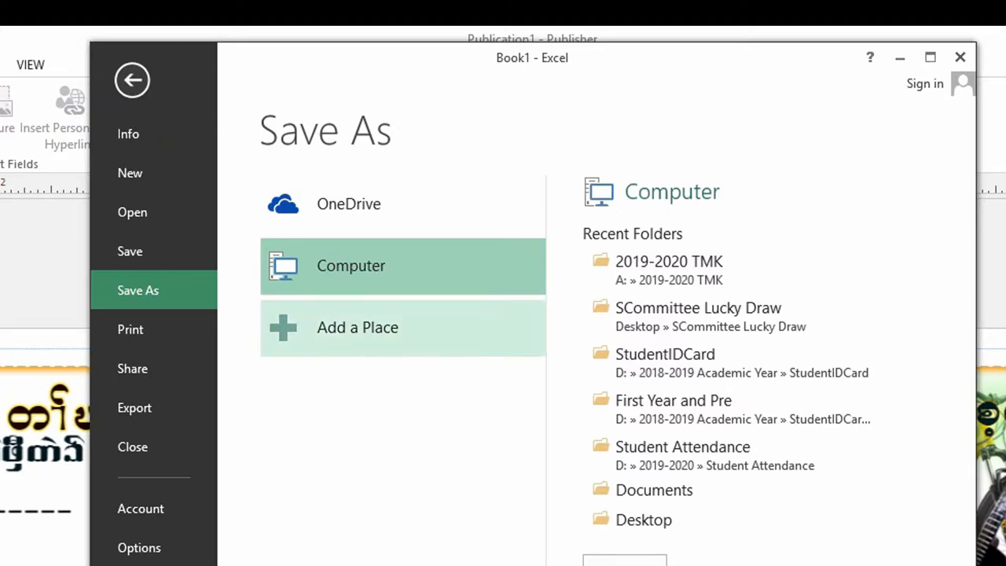
pyautogui.click(625, 561)
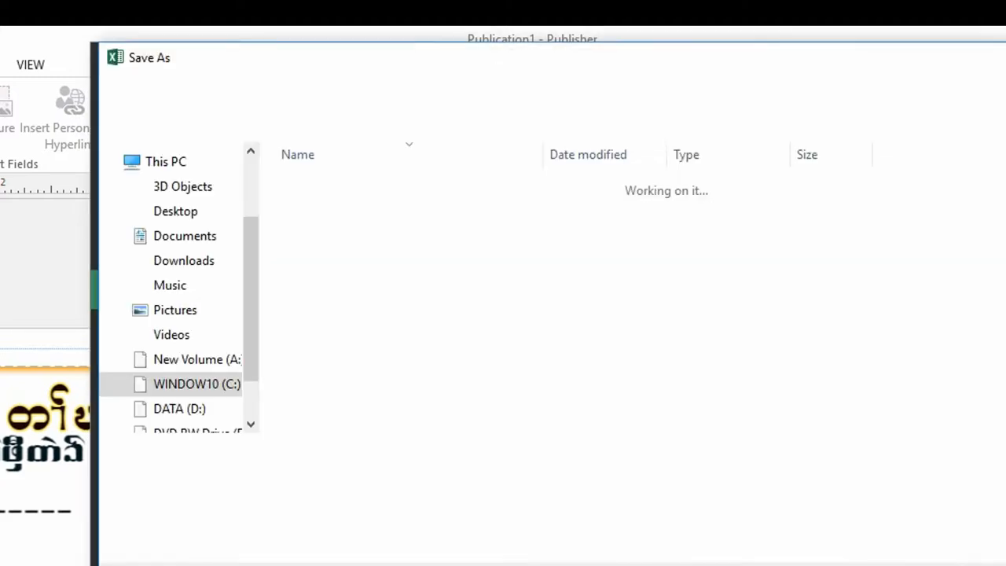
pyautogui.click(175, 212)
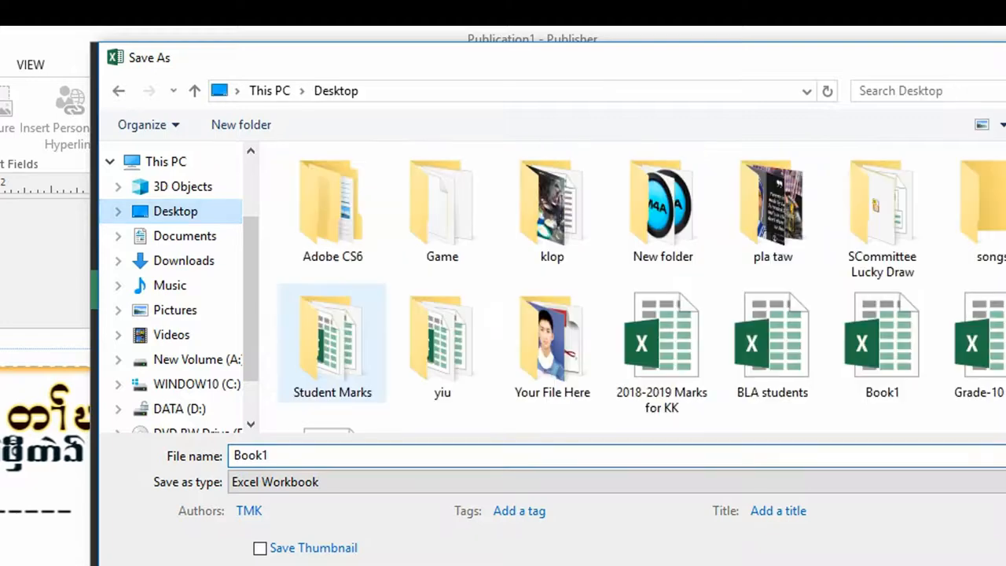
pyautogui.doubleClick(876, 212)
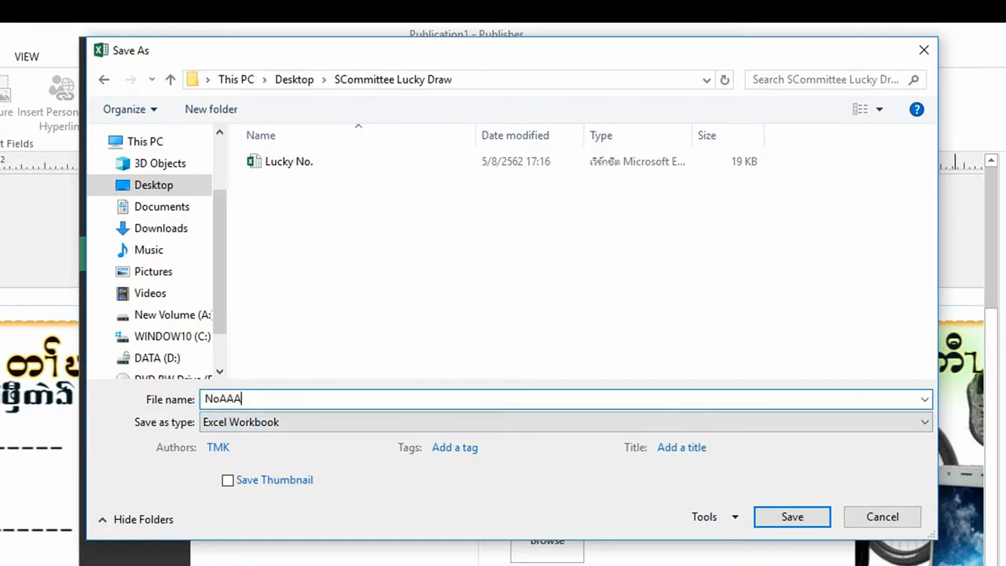
pyautogui.press('Return')
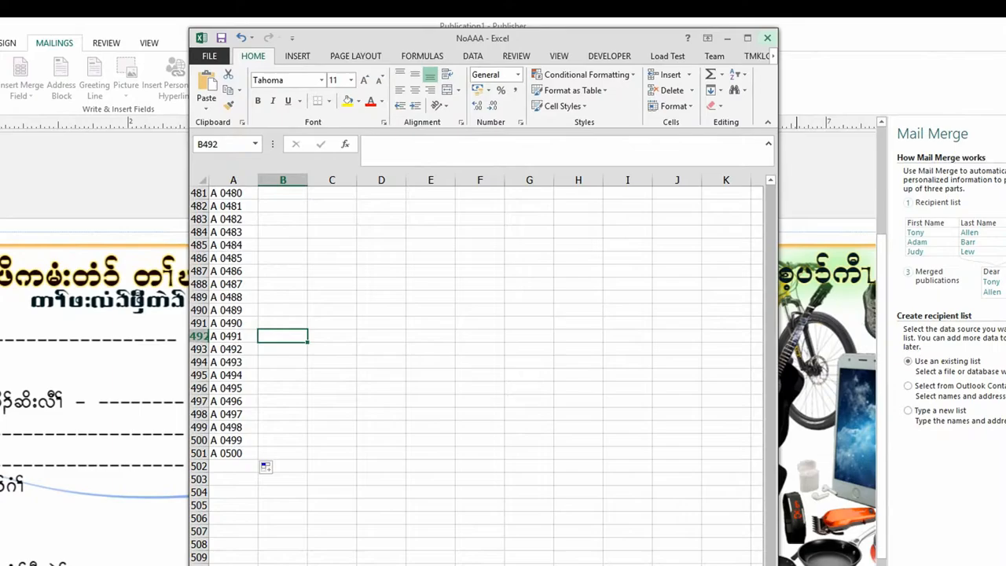
pyautogui.click(842, 51)
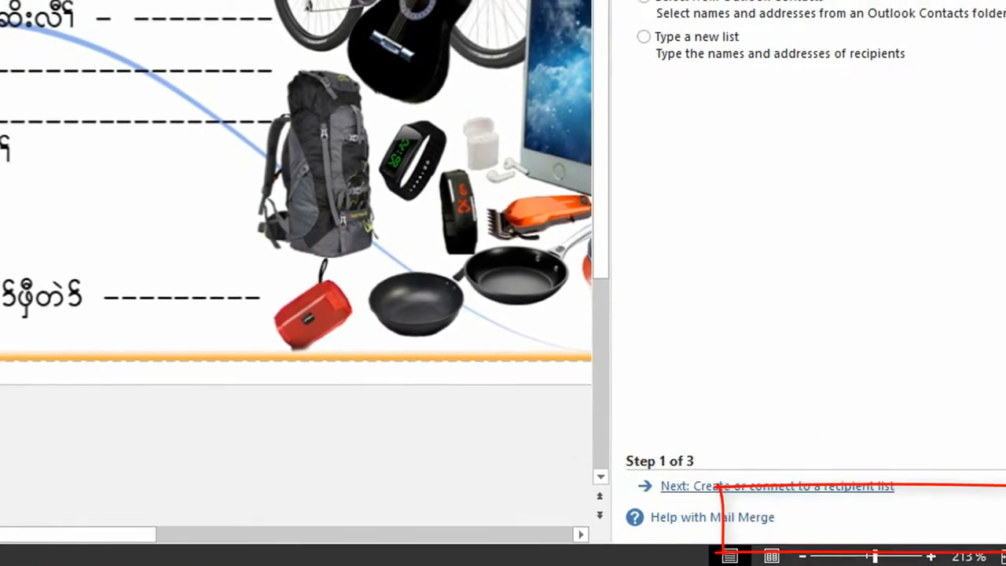
# Step: Connect the mail merge to Sheet1$ of NoAAA in the Desktop's SCommittee Lucky Draw folder, keeping all recipients and the header row option
pyautogui.click(653, 461)
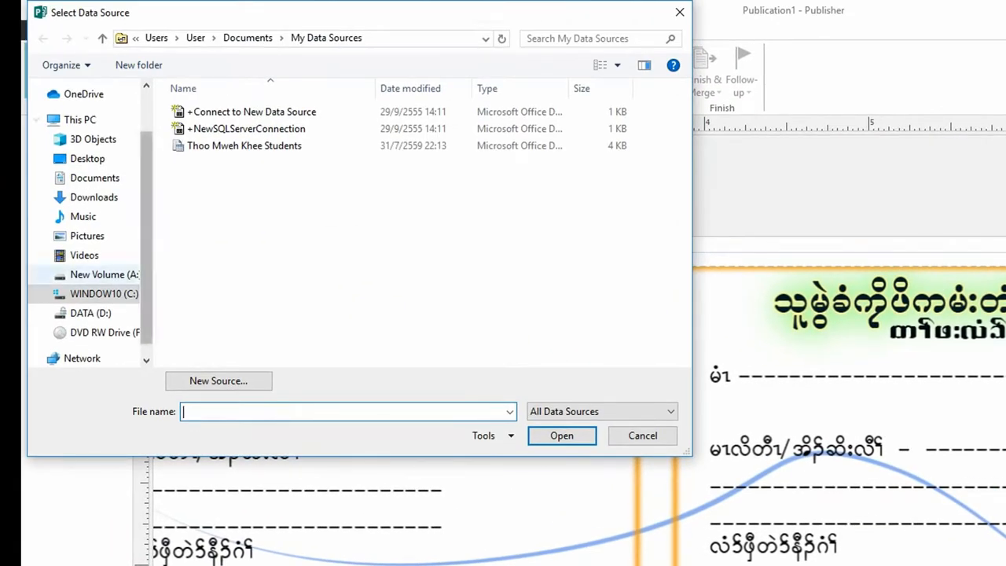
pyautogui.click(88, 158)
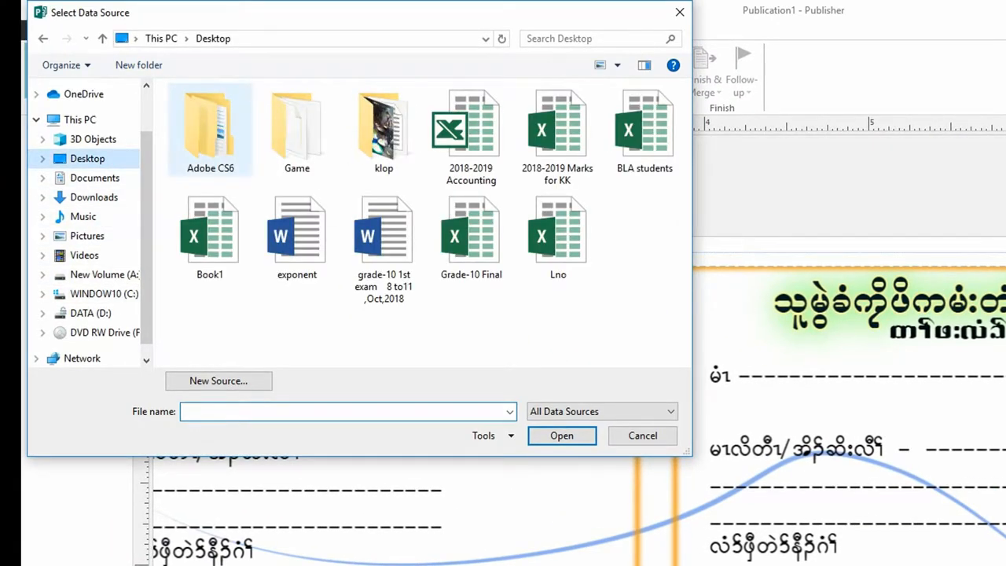
pyautogui.doubleClick(209, 228)
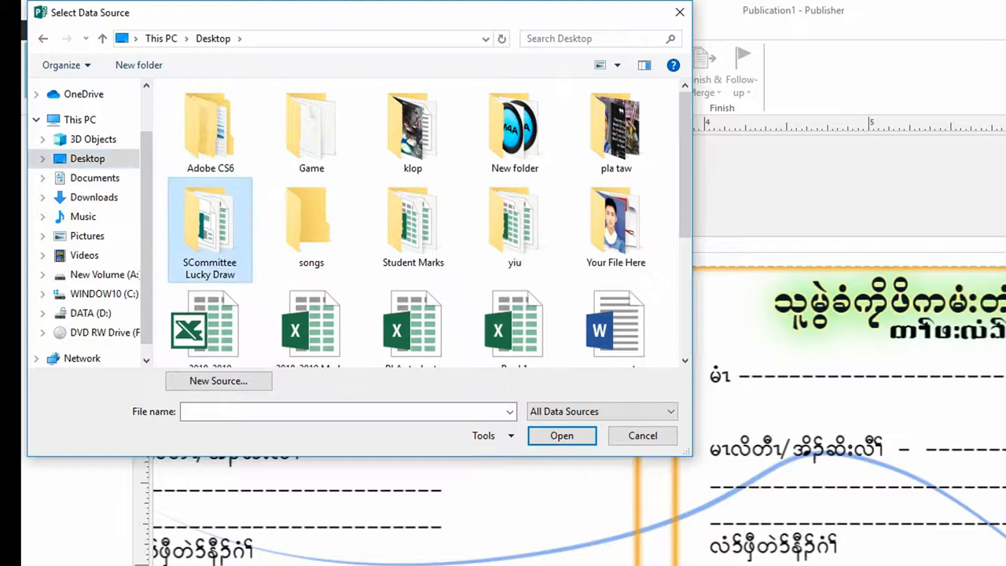
pyautogui.click(203, 128)
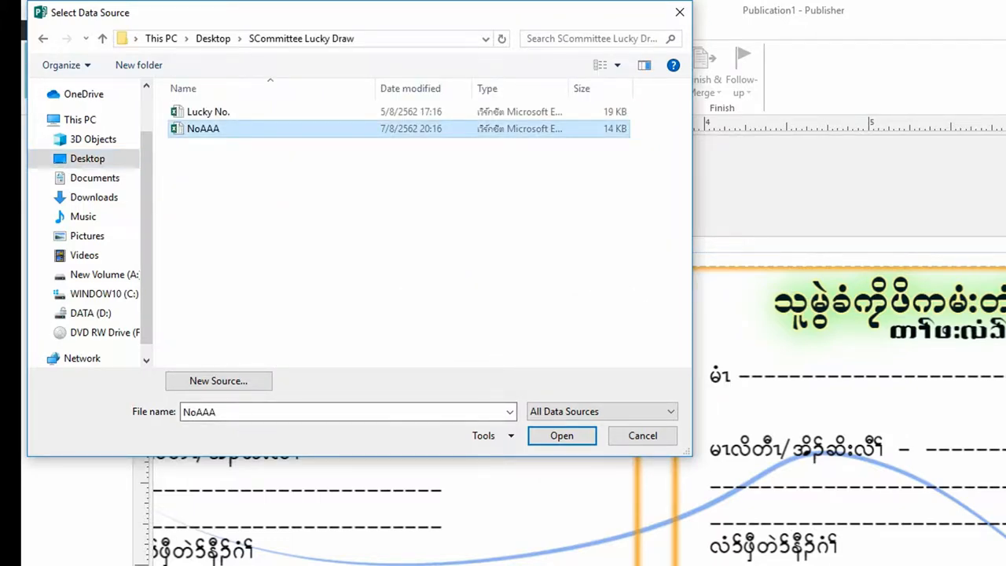
pyautogui.press('Return')
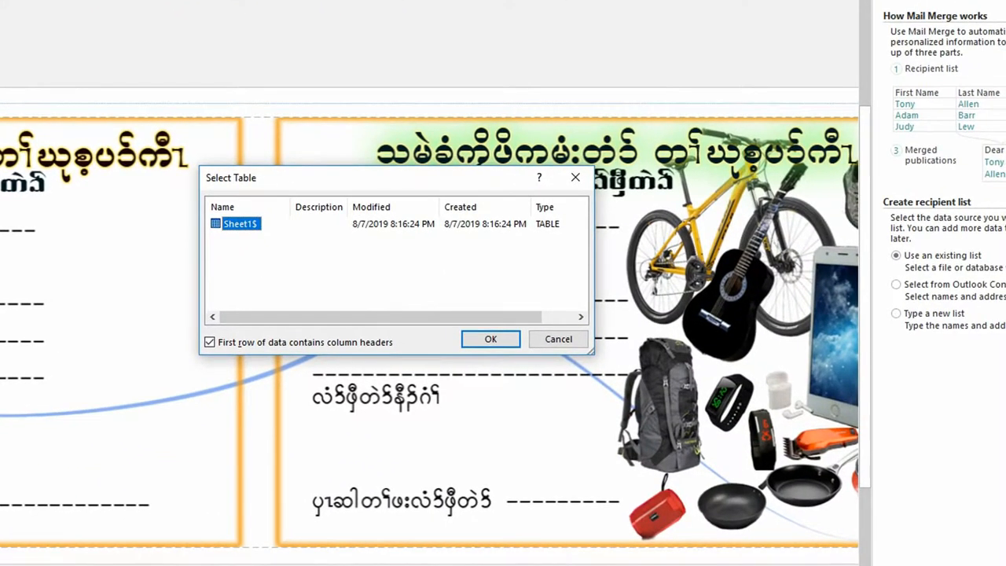
pyautogui.press('Return')
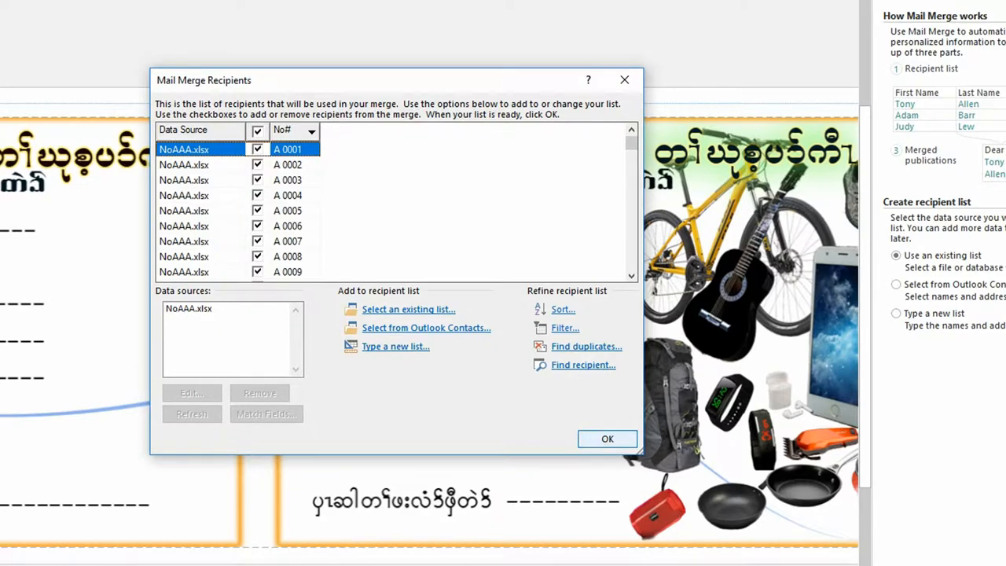
pyautogui.press('Return')
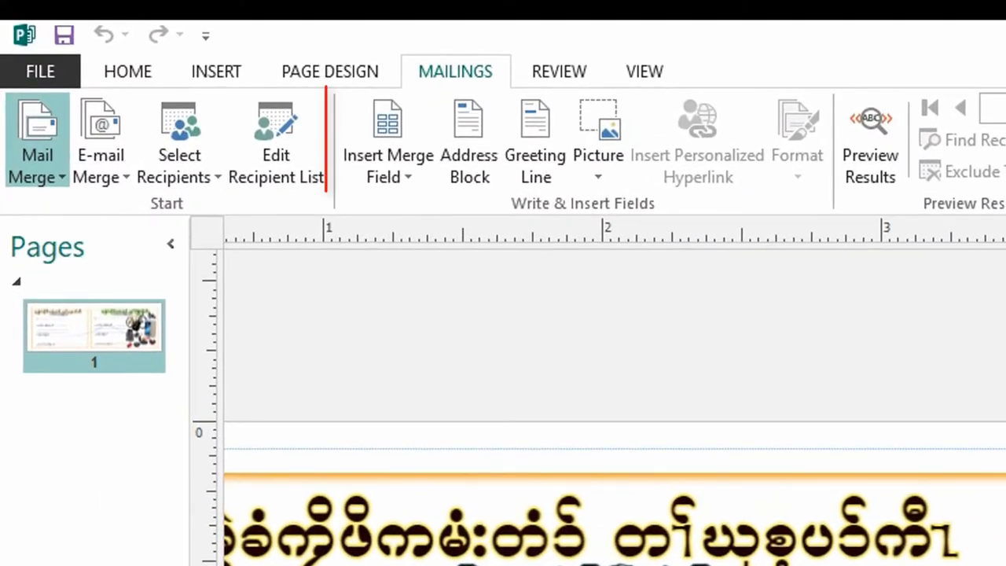
# Step: Insert the No# merge field into the ticket publication
pyautogui.hscroll(-5, 615, 392)
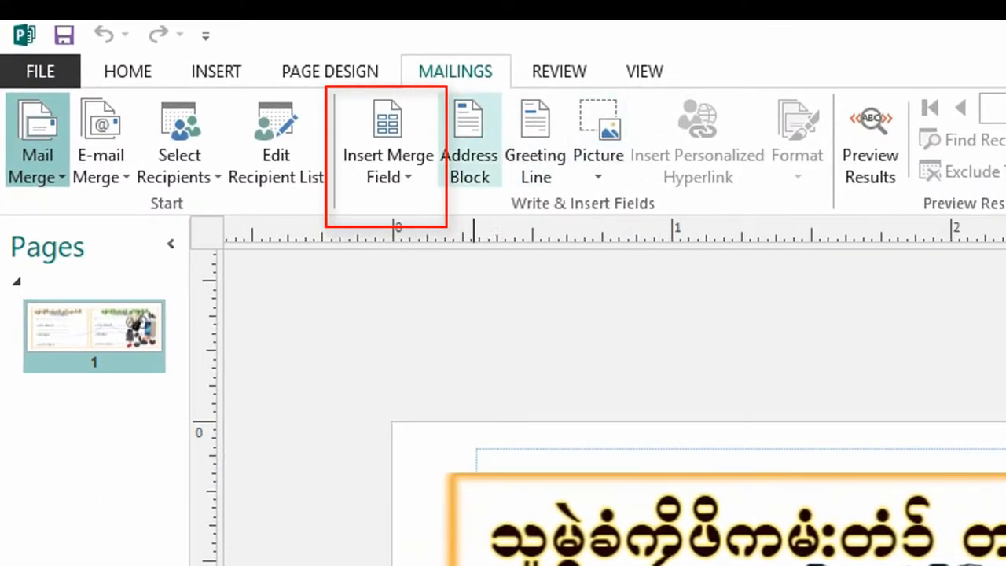
pyautogui.click(389, 157)
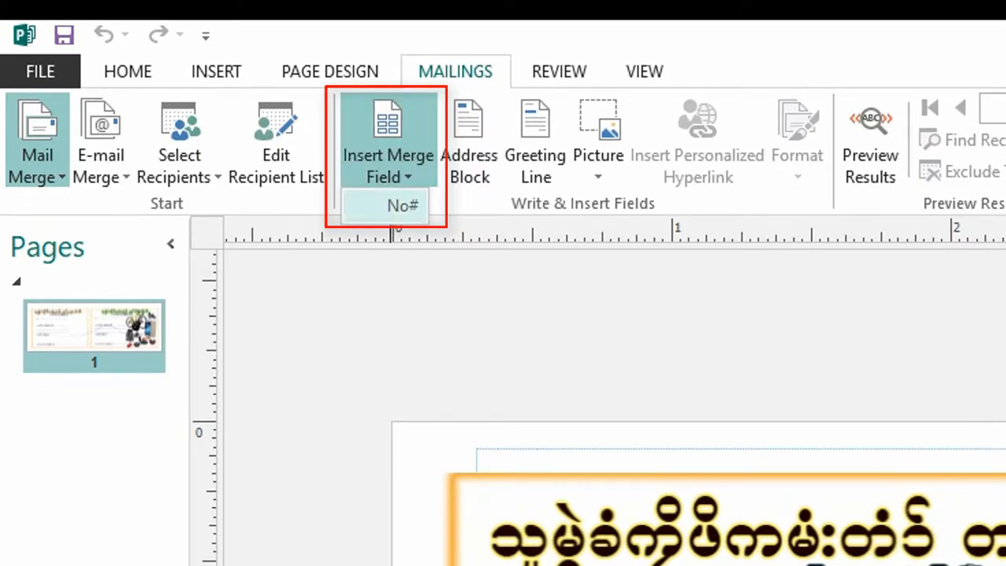
pyautogui.click(402, 205)
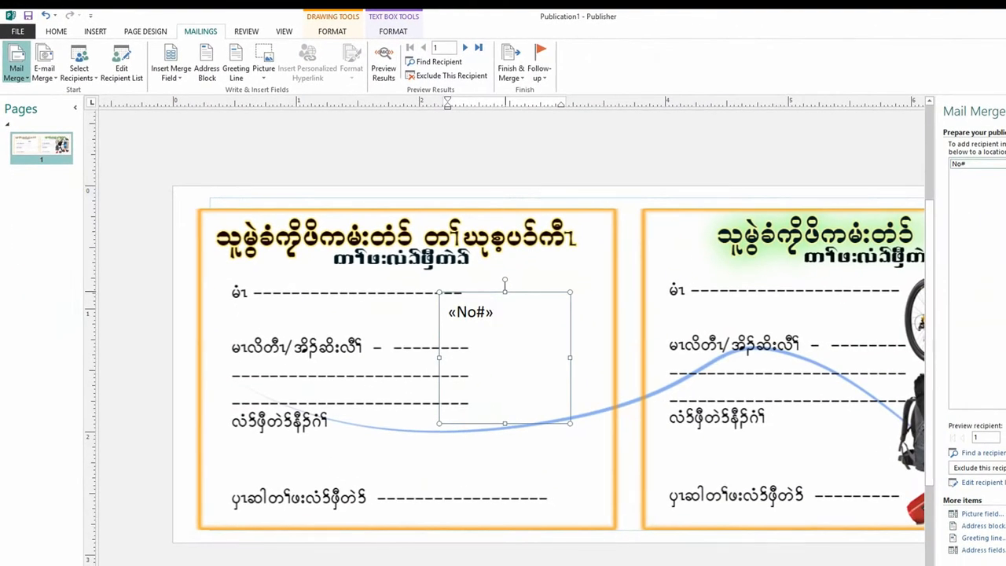
# Step: Shorten the No# text box, move it below the third label on the ticket's left half, and select its field text
pyautogui.moveTo(506, 291); pyautogui.dragTo(505, 374)
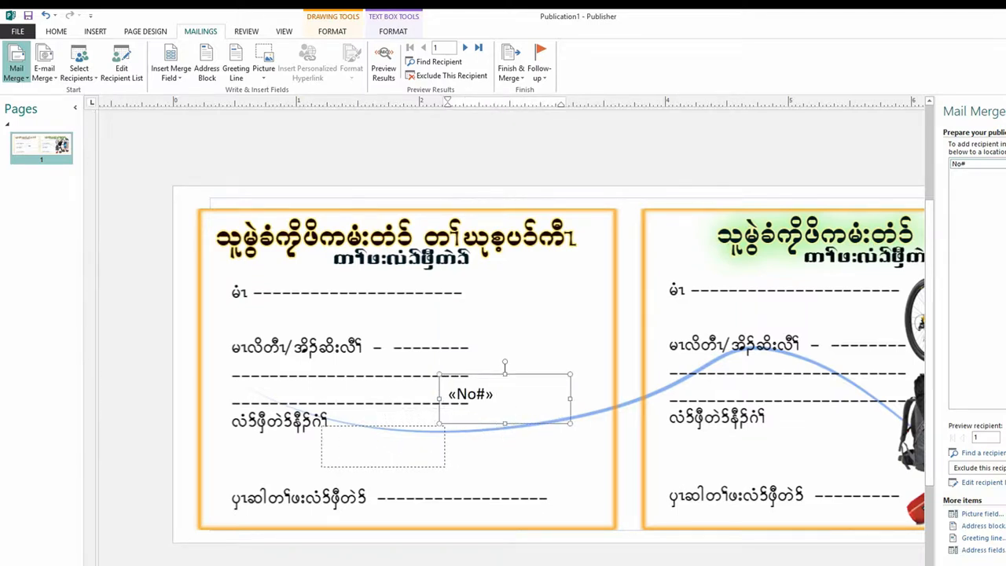
pyautogui.moveTo(409, 426); pyautogui.dragTo(321, 436)
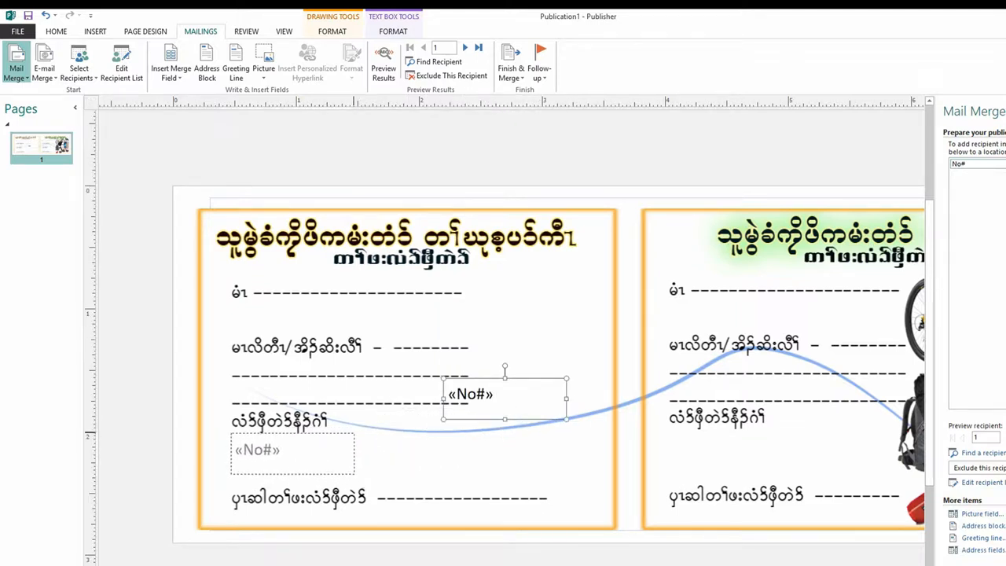
pyautogui.moveTo(310, 433); pyautogui.dragTo(310, 433)
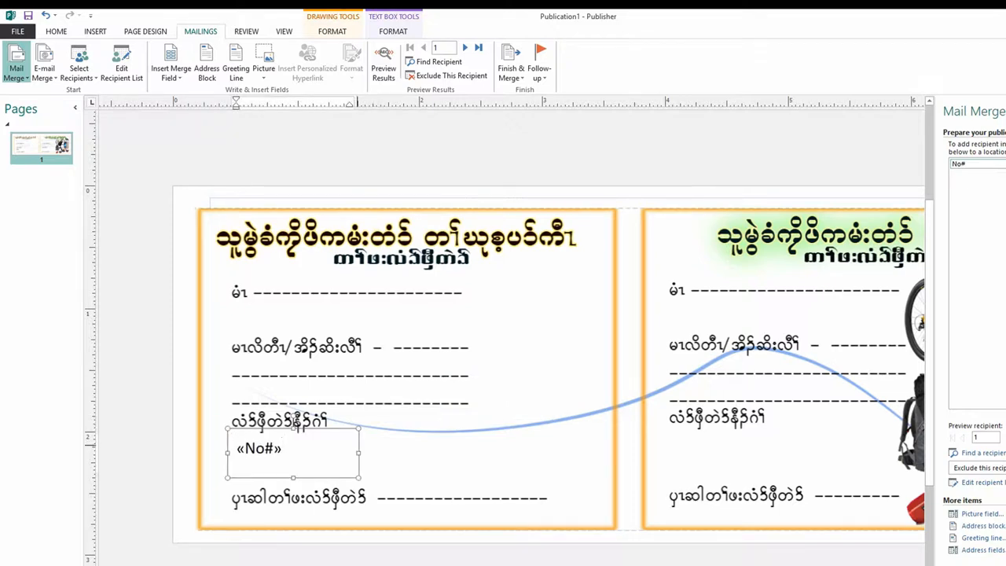
pyautogui.click(429, 462)
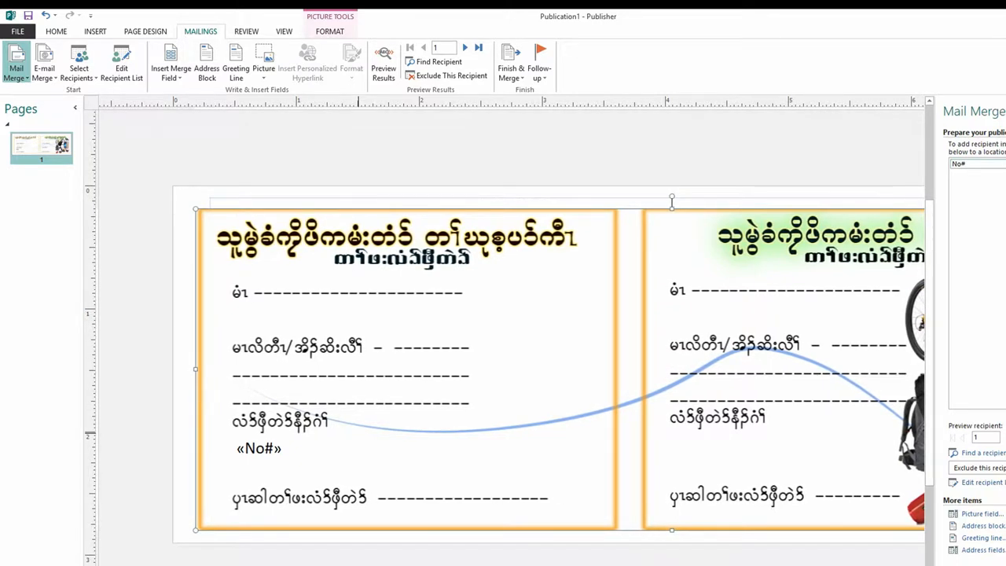
pyautogui.click(288, 452)
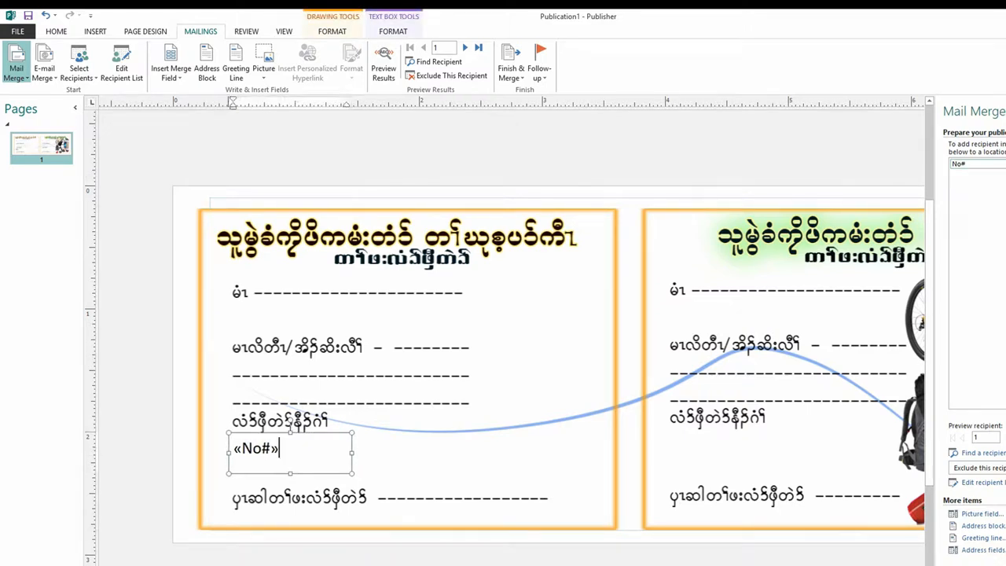
pyautogui.moveTo(286, 450); pyautogui.dragTo(233, 447)
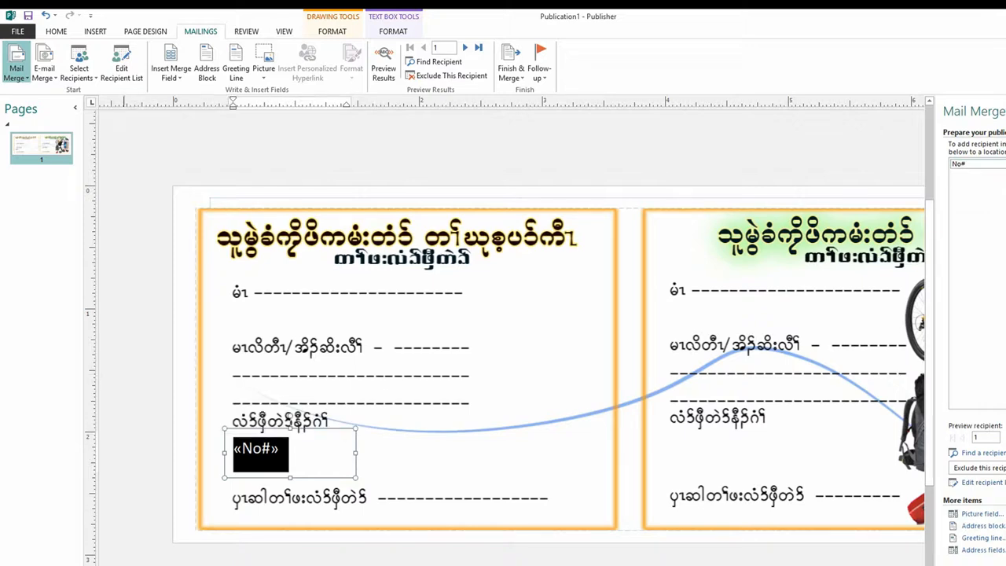
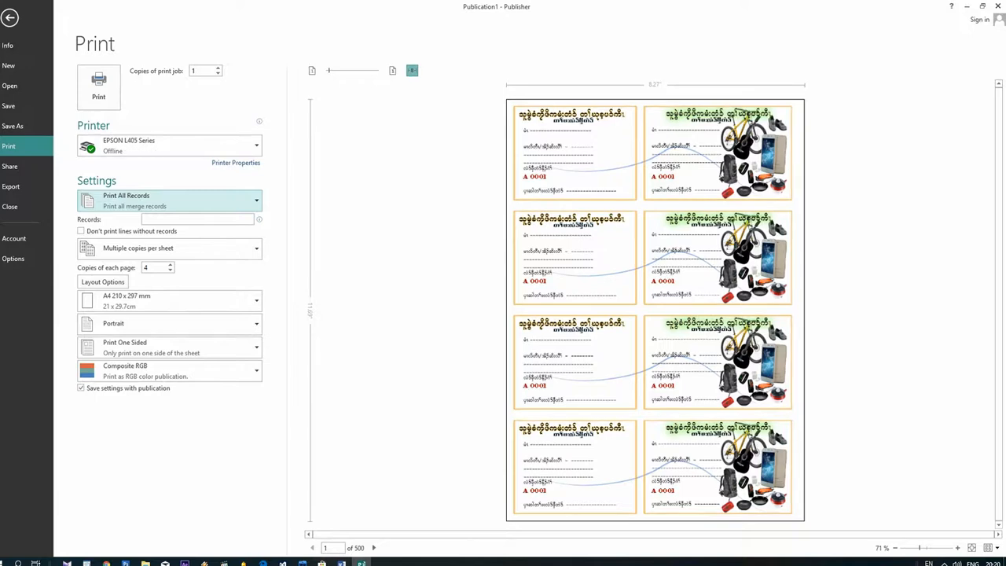
# Step: Reduce the copies of each page to 1 and set the print layout to Multiple pages per sheet
pyautogui.click(629, 228)
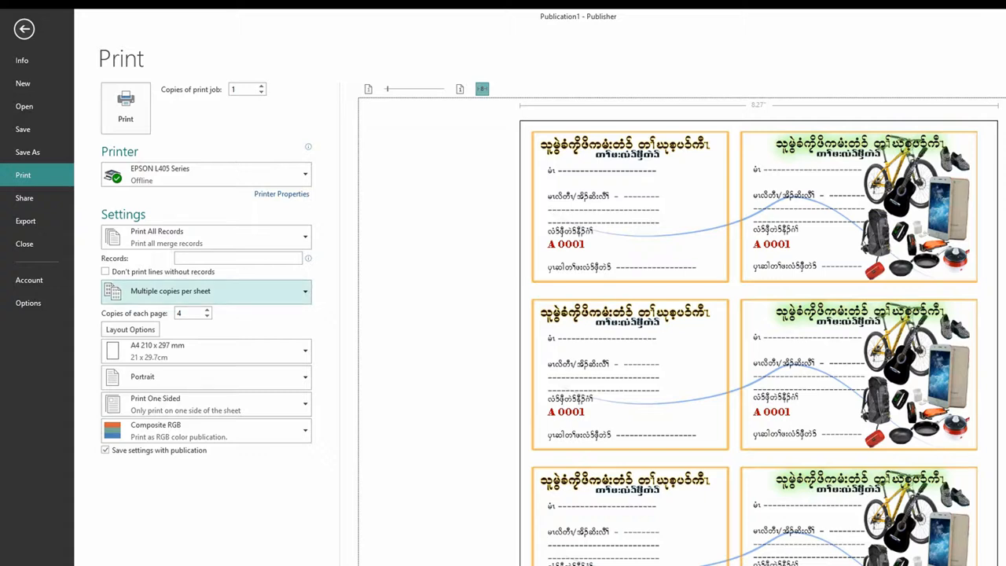
pyautogui.click(236, 257)
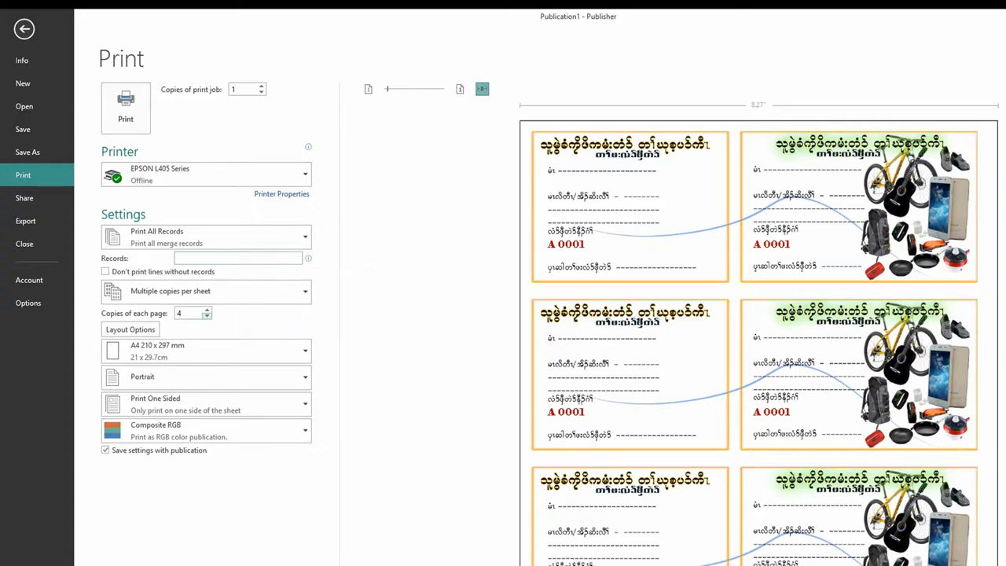
pyautogui.click(207, 316)
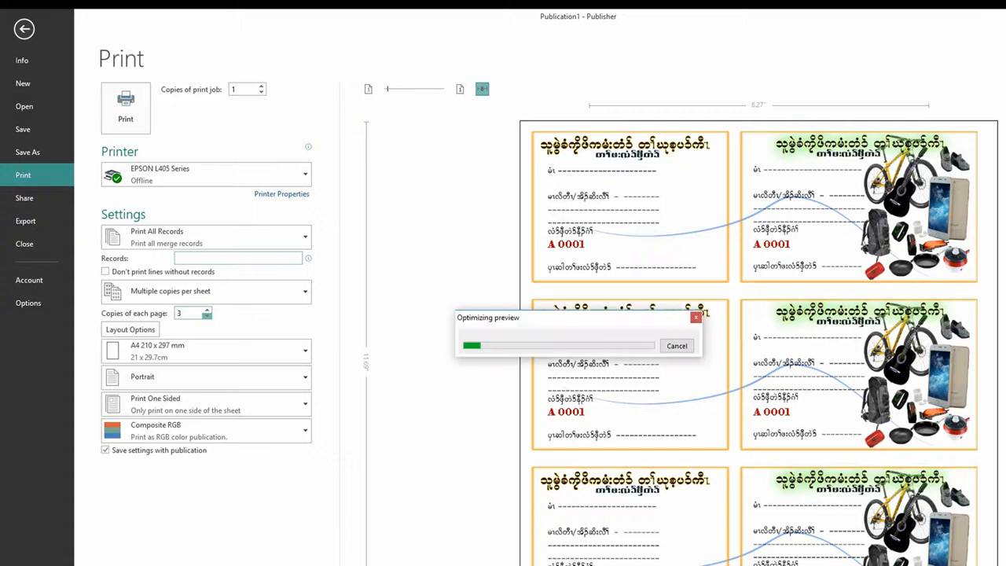
pyautogui.click(207, 316)
pyautogui.click(206, 316)
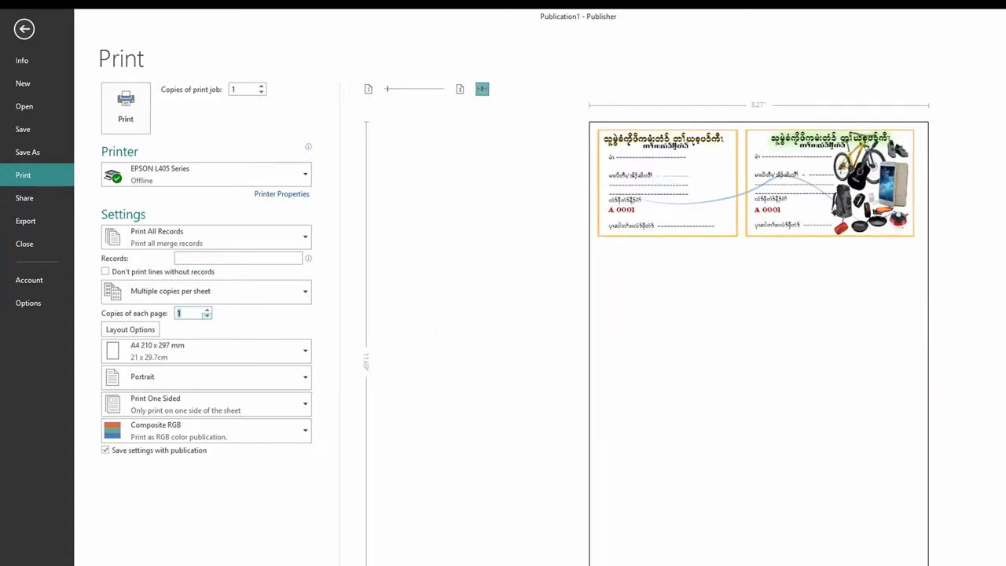
pyautogui.click(206, 292)
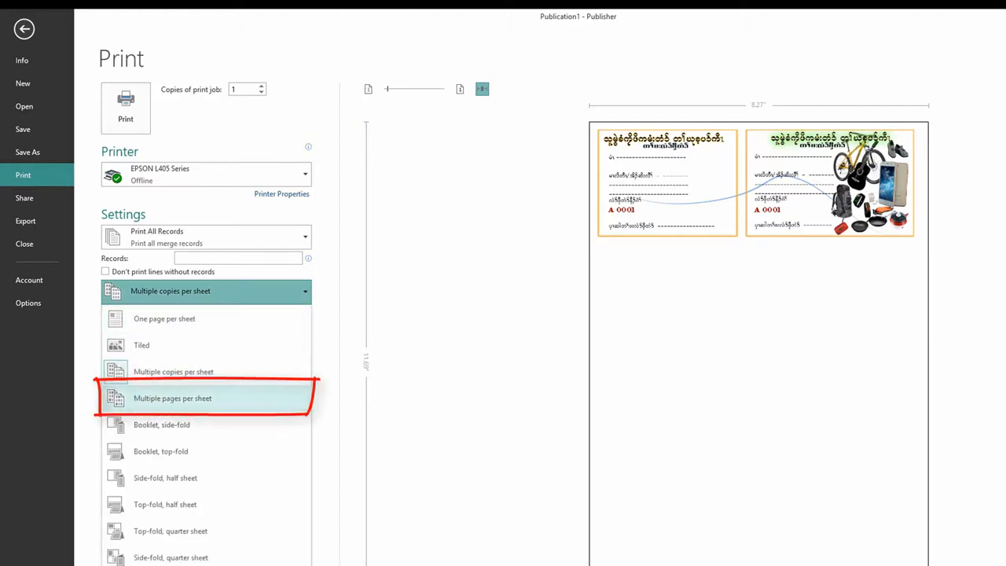
pyautogui.click(206, 398)
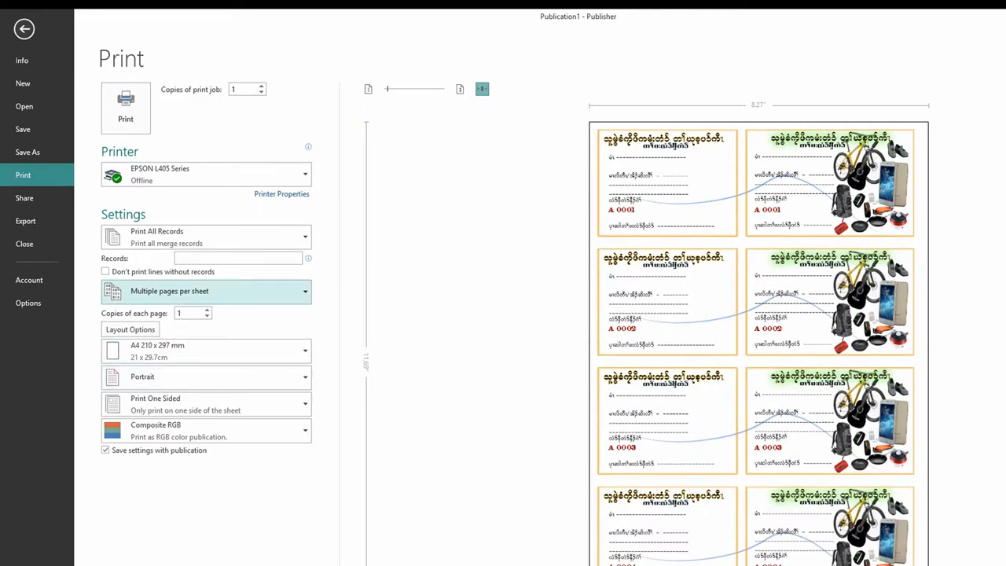
# Step: Enlarge the print preview and check the ticket numbering on sheets 1 and 2
pyautogui.click(723, 302)
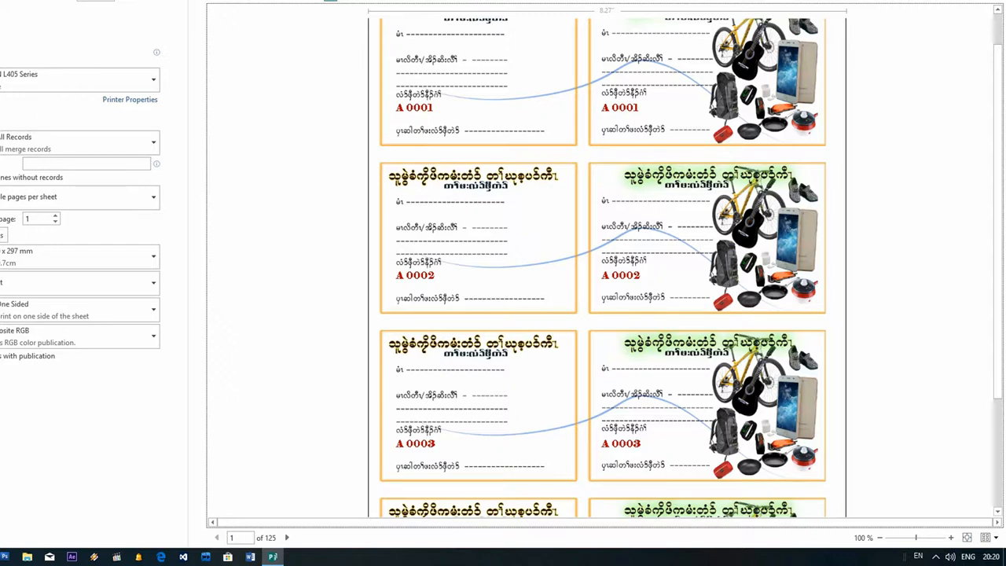
pyautogui.scroll(-3, 603, 267)
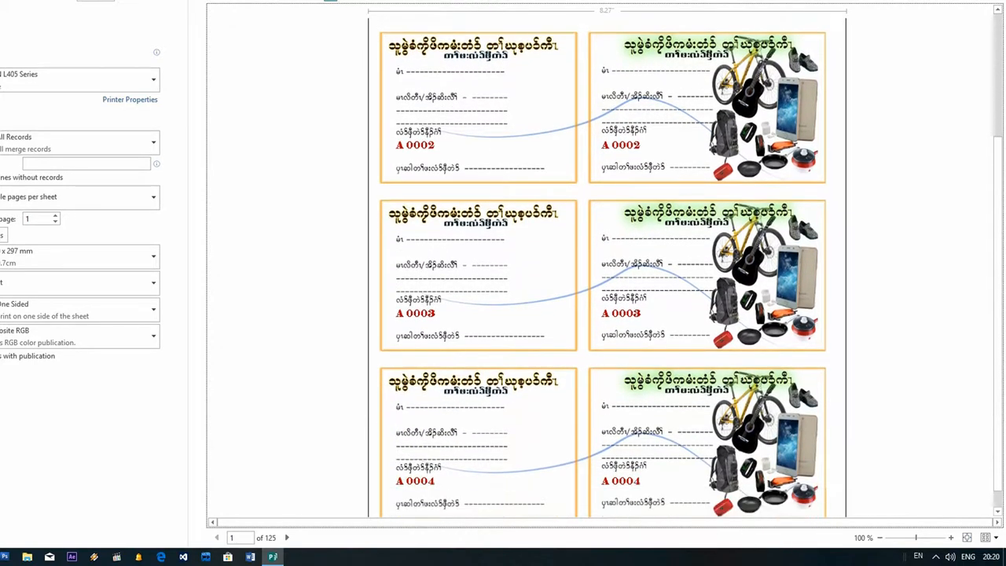
pyautogui.scroll(-1, 602, 268)
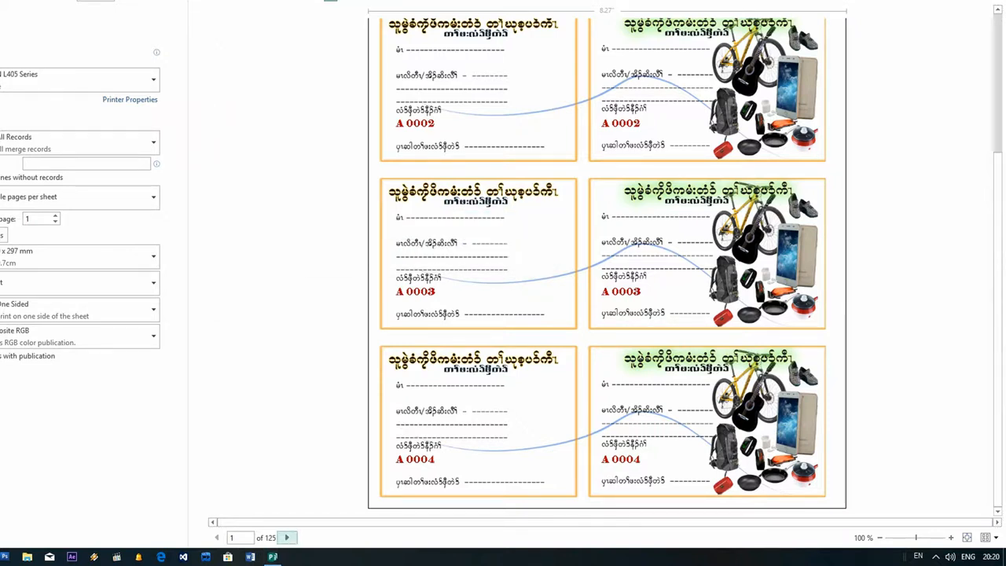
pyautogui.click(286, 537)
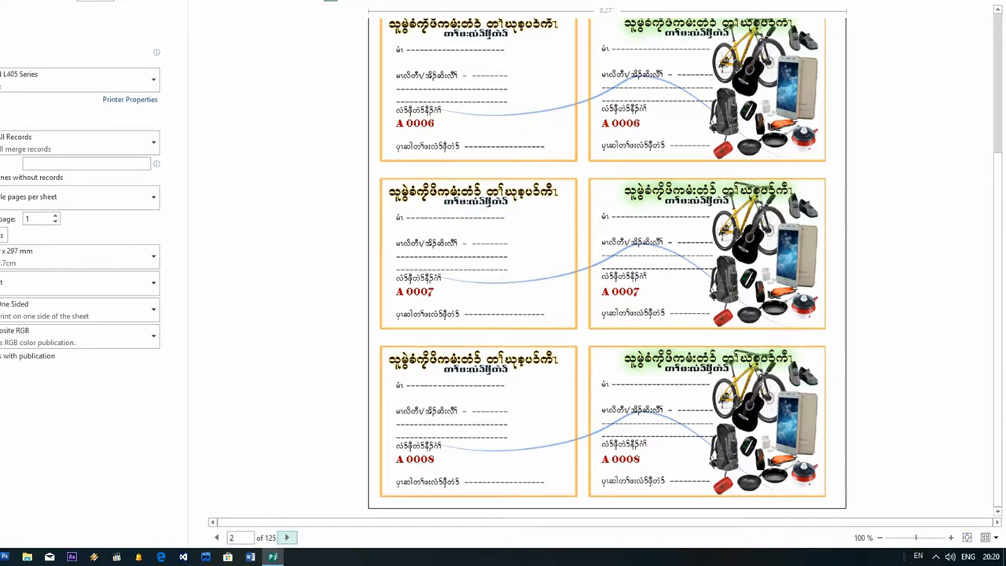
pyautogui.scroll(3, 607, 267)
pyautogui.scroll(-2, 607, 267)
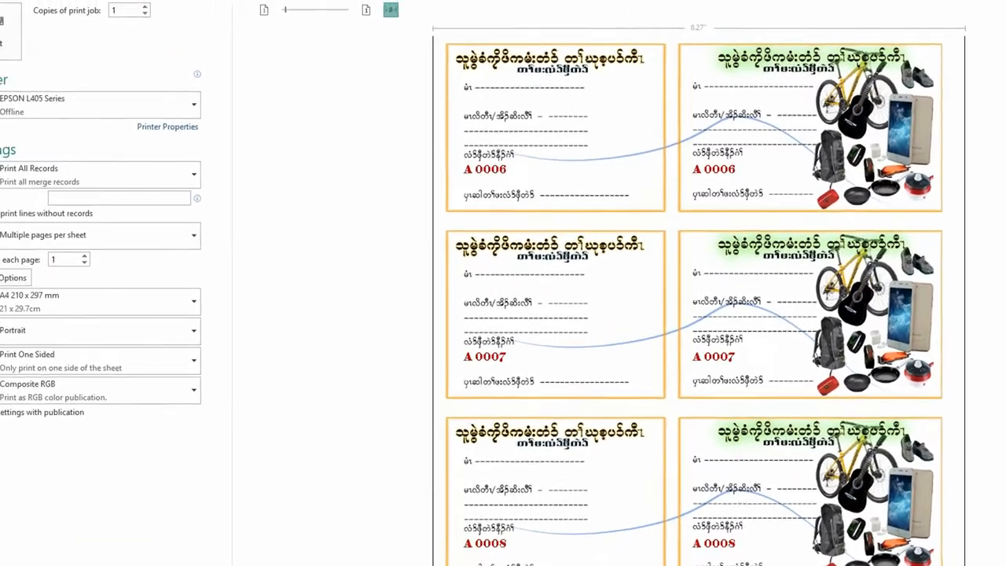
# Step: Limit the print job to merge records 1-20
pyautogui.click(118, 198)
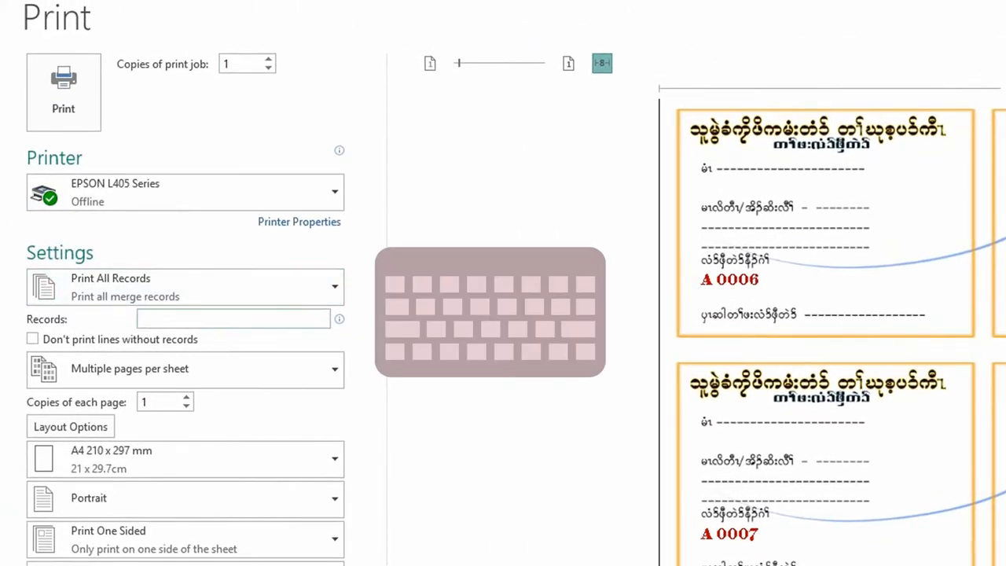
pyautogui.write('1-')
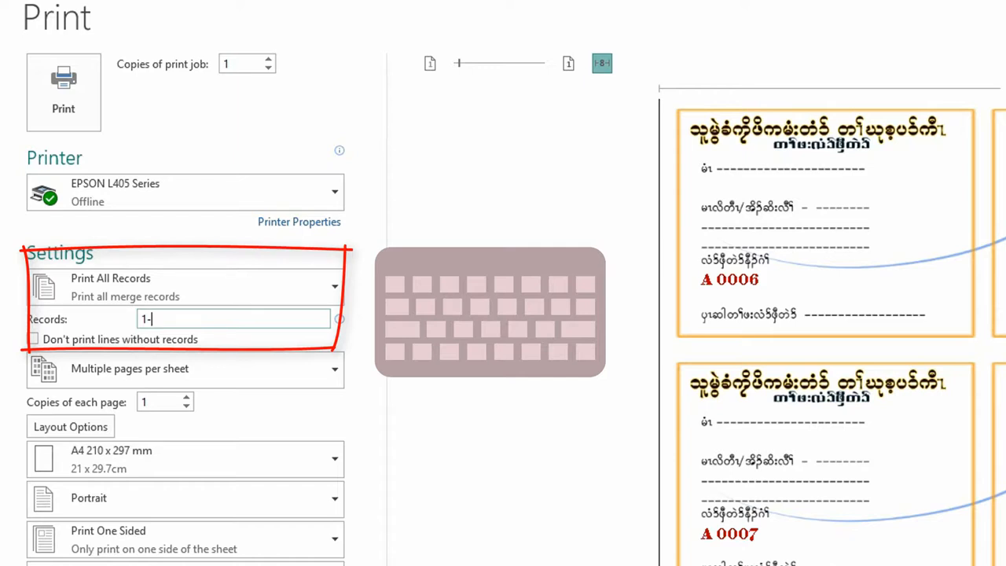
pyautogui.write('20')
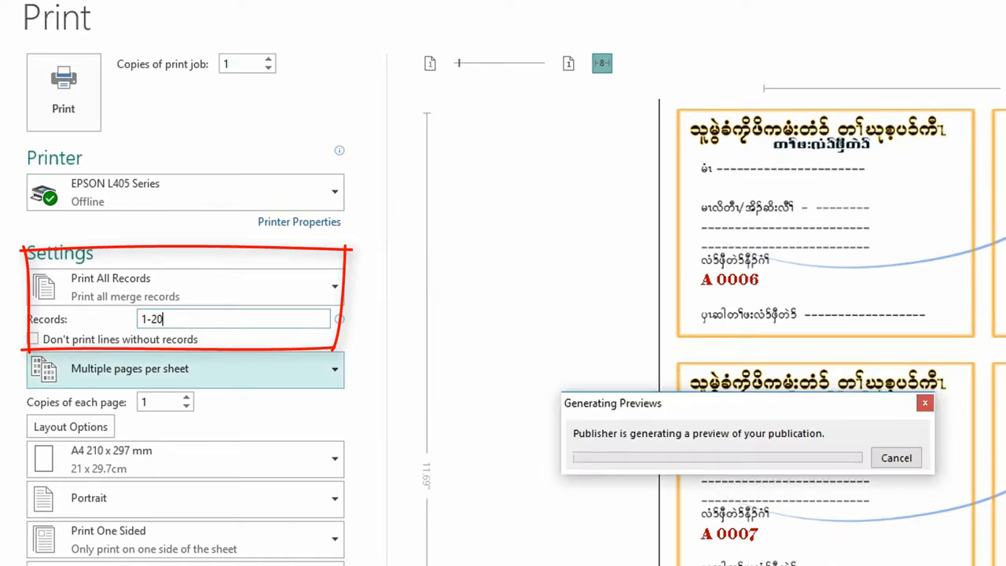
pyautogui.press('Return')
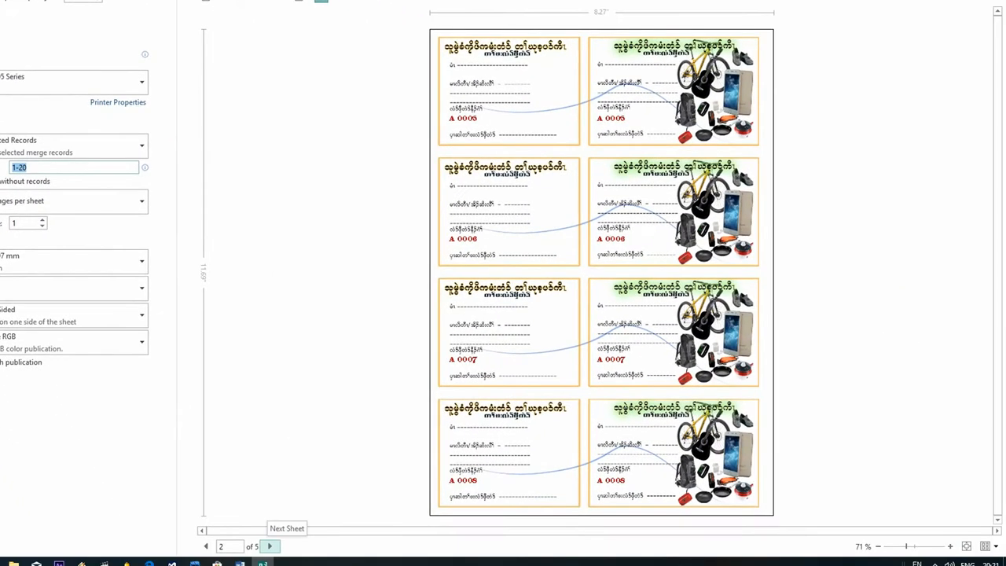
# Step: Examine the ticket numbers on the previewed sheets up to sheet 5 and look over the available printers
pyautogui.click(269, 545)
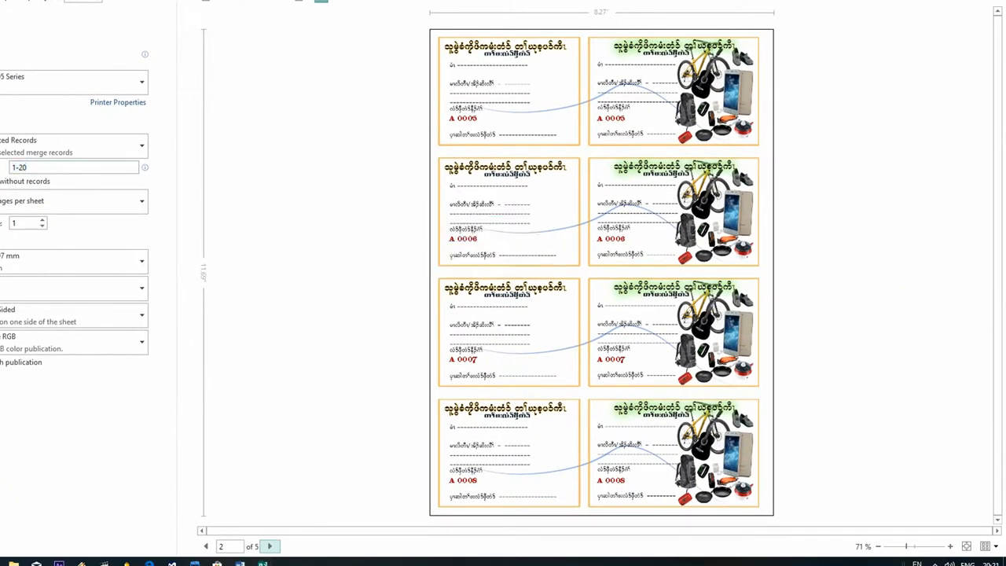
pyautogui.click(551, 346)
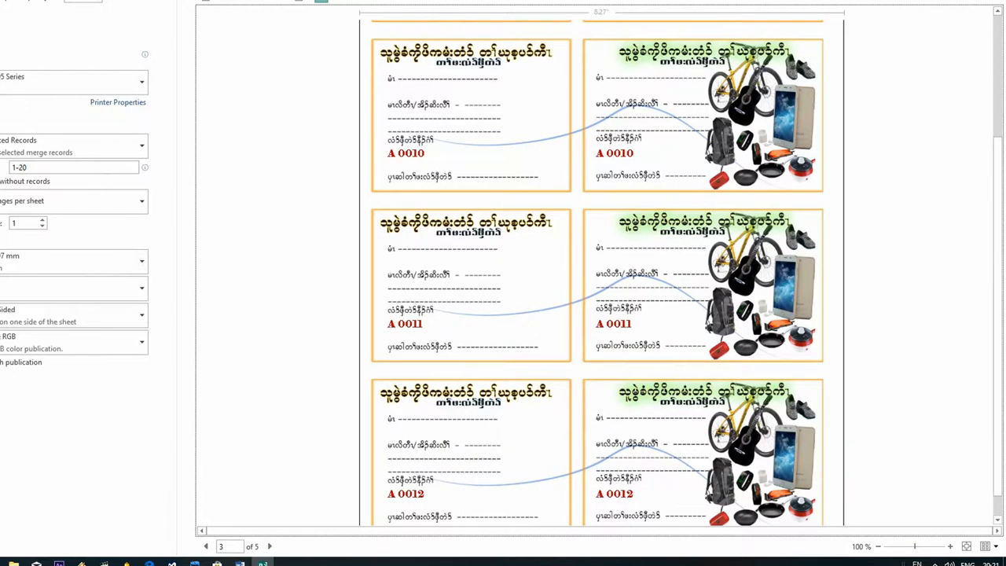
pyautogui.scroll(-1, 551, 345)
pyautogui.scroll(-1, 597, 275)
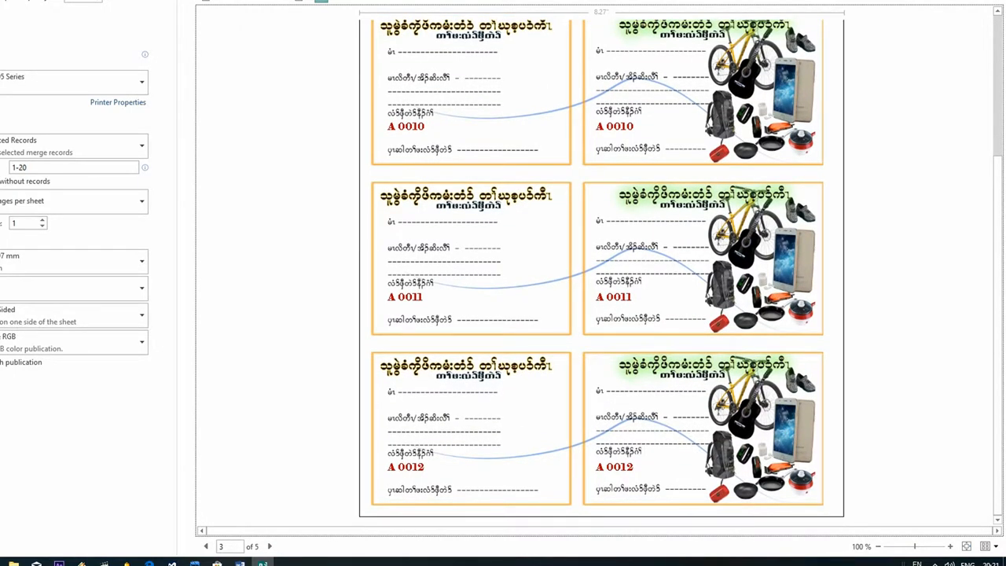
pyautogui.click(269, 545)
pyautogui.click(269, 545)
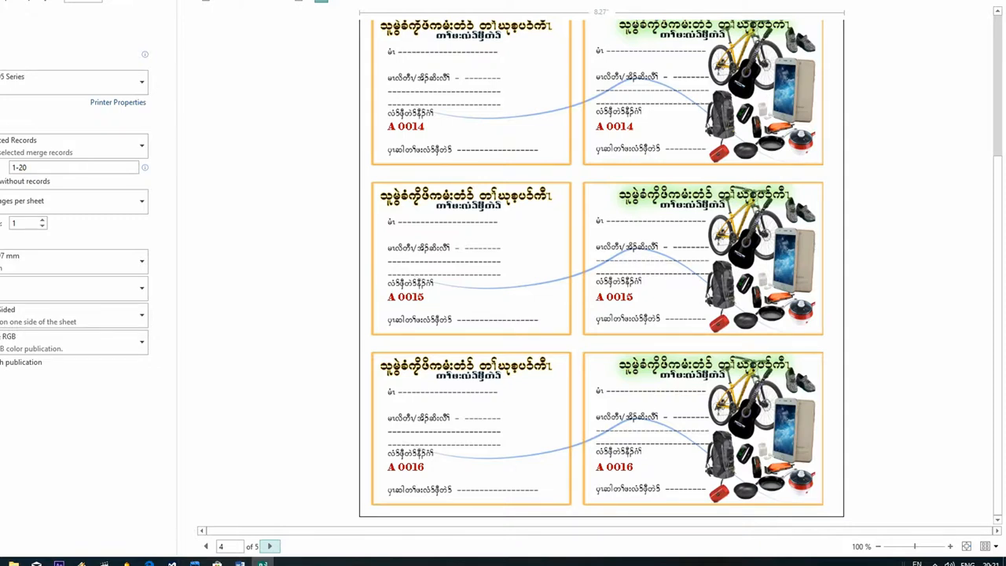
pyautogui.click(269, 546)
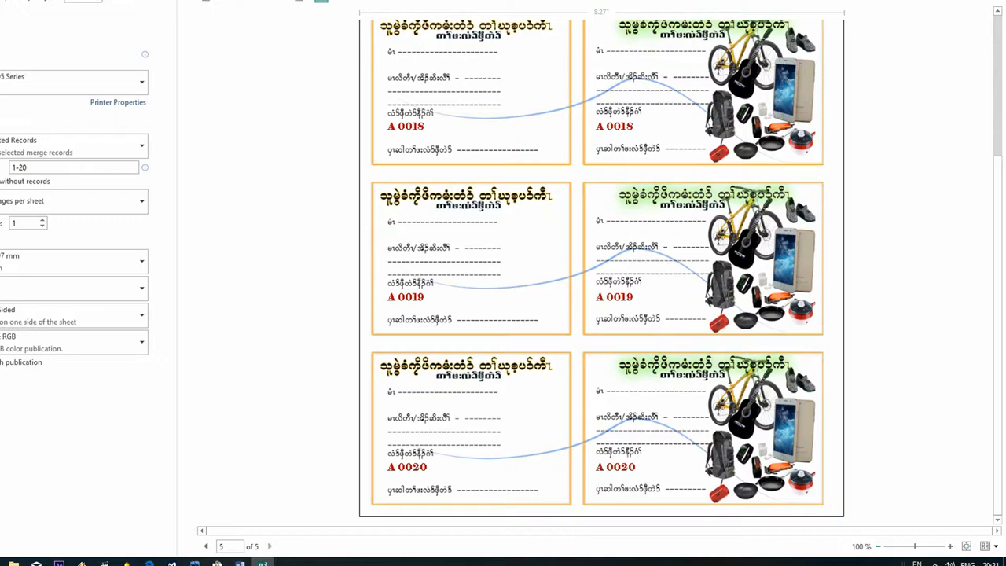
pyautogui.click(78, 81)
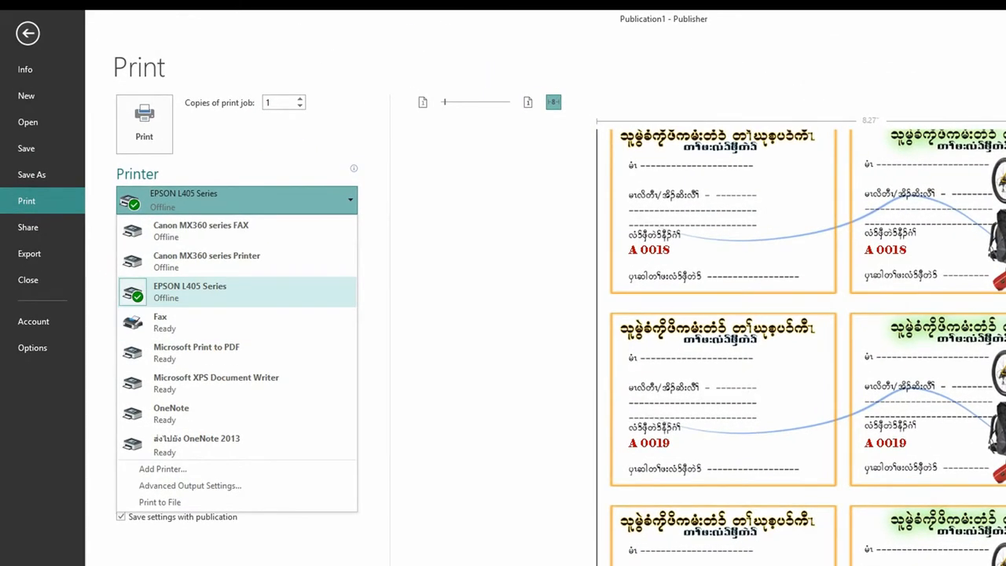
pyautogui.press('Escape')
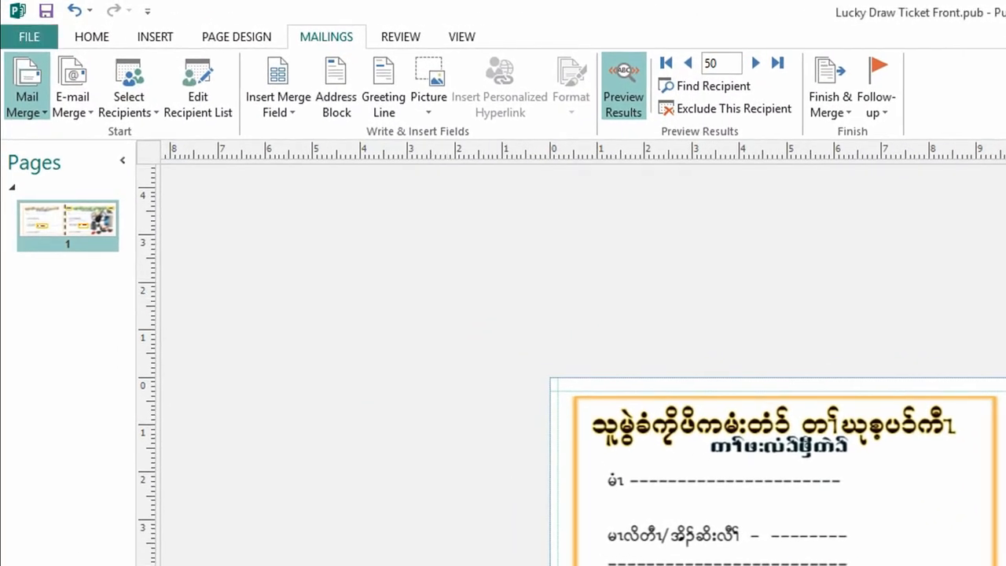
# Step: Open the print settings for the ticket publication and limit the print job to merge records 51-100
pyautogui.click(29, 36)
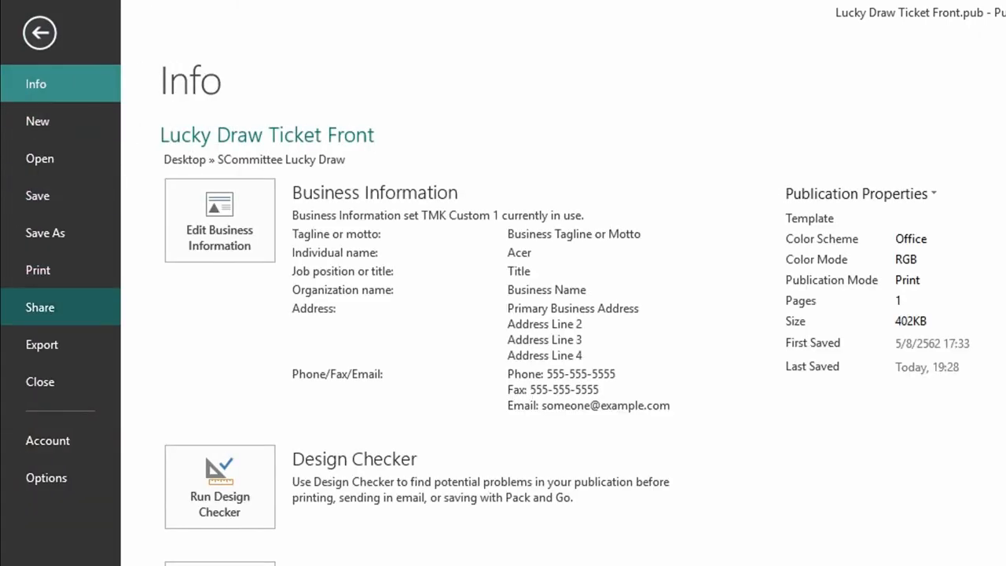
pyautogui.click(47, 270)
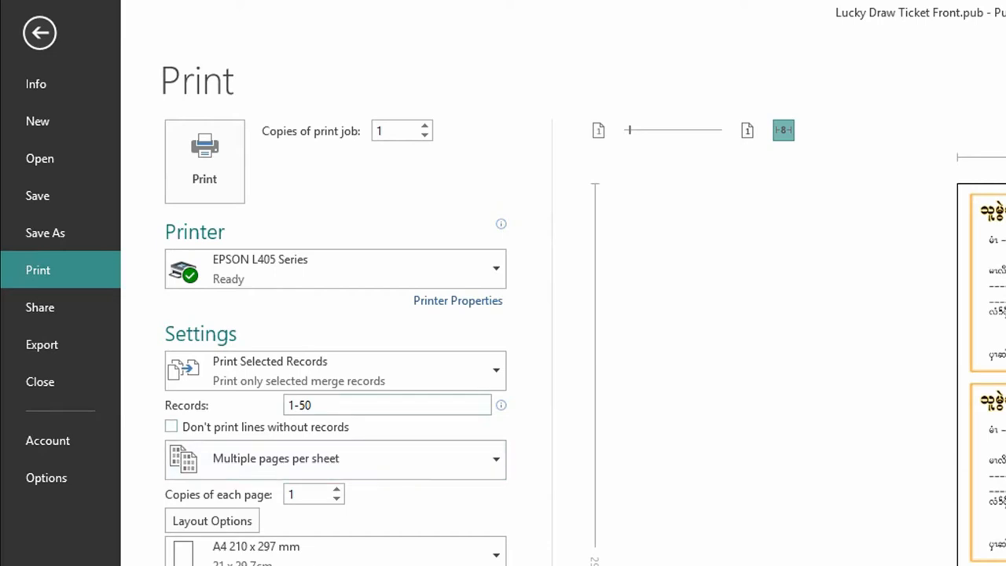
pyautogui.click(321, 405)
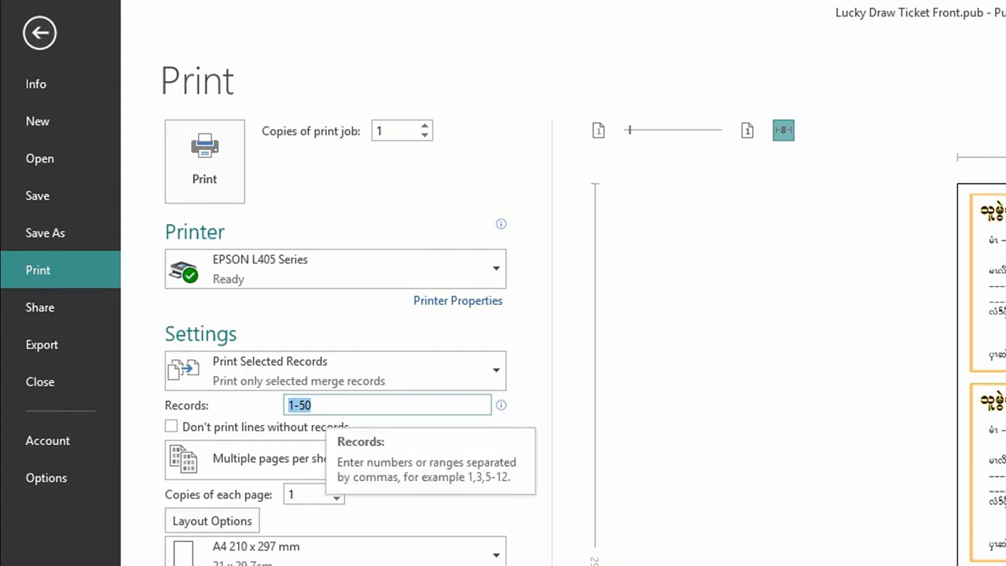
pyautogui.write('5')
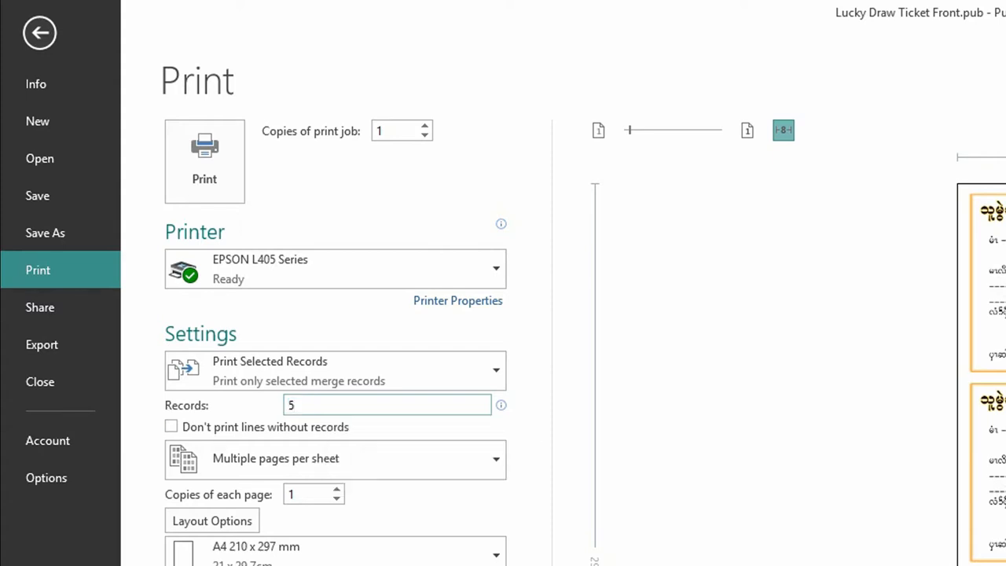
pyautogui.write('1-100')
pyautogui.hotkey('ctrl', 'a')
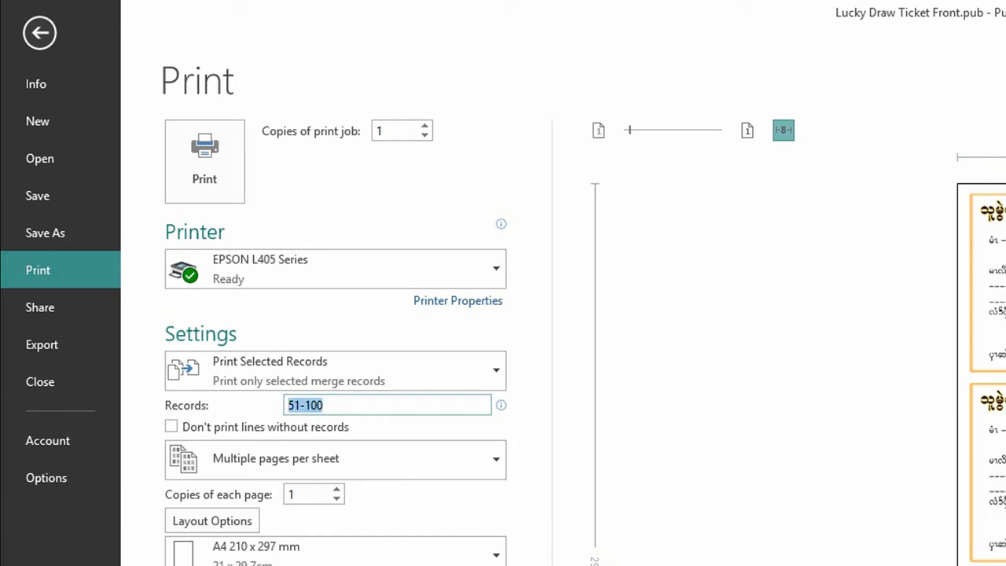
pyautogui.press('Return')
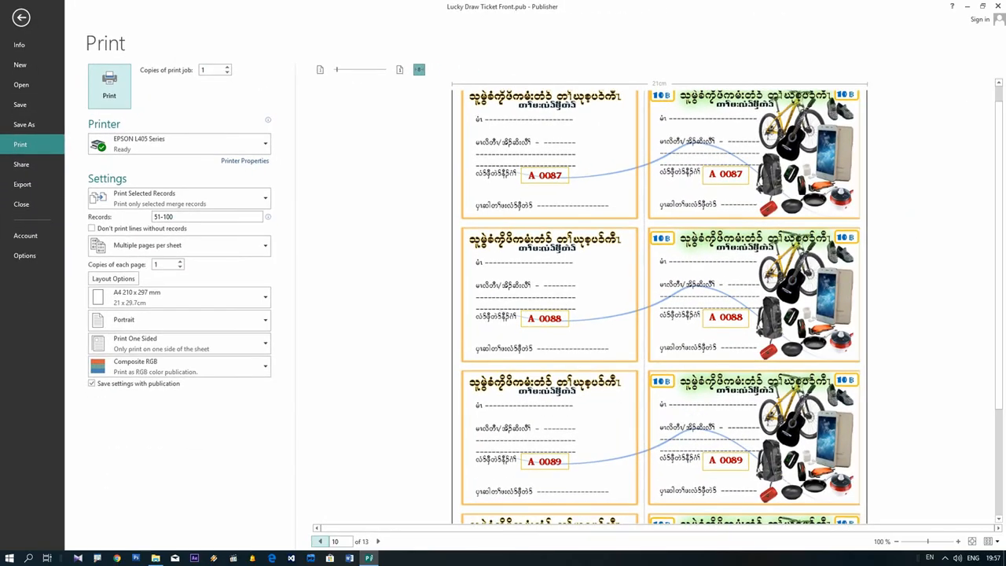
# Step: Print the selected ticket records on the EPSON L405 Series and reposition the printer's progress window over the publication
pyautogui.click(122, 97)
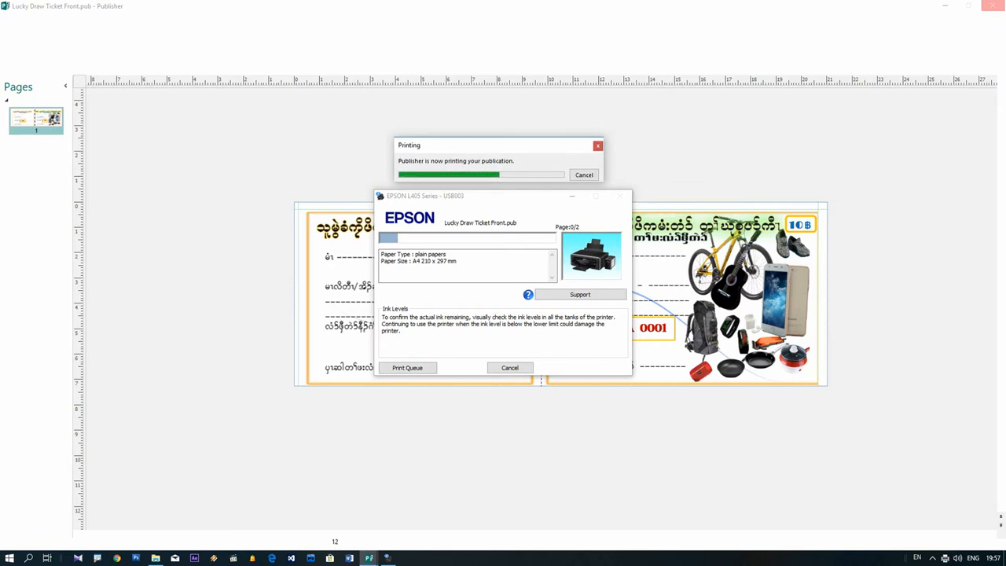
pyautogui.moveTo(424, 196); pyautogui.dragTo(134, 70)
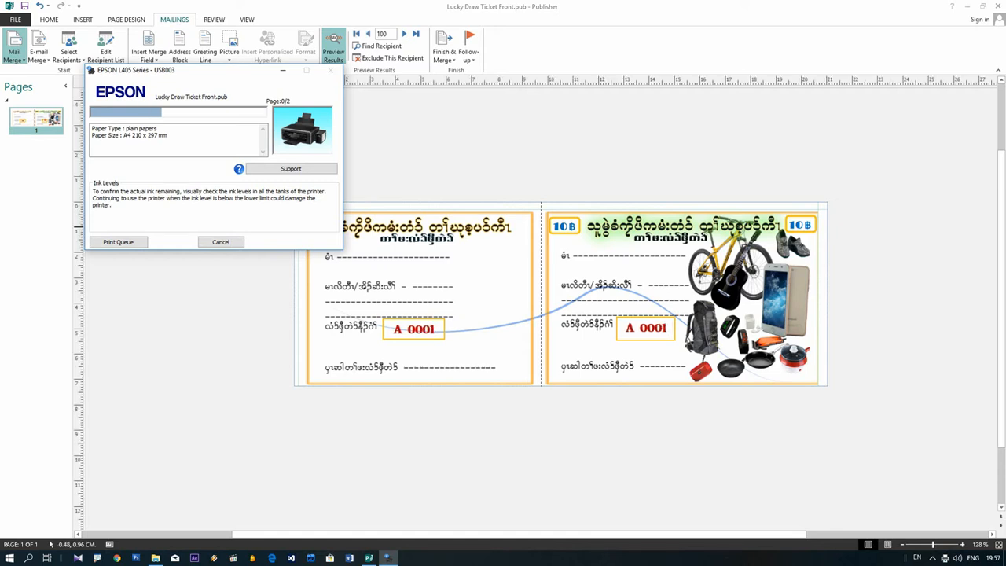
pyautogui.moveTo(157, 70); pyautogui.dragTo(508, 96)
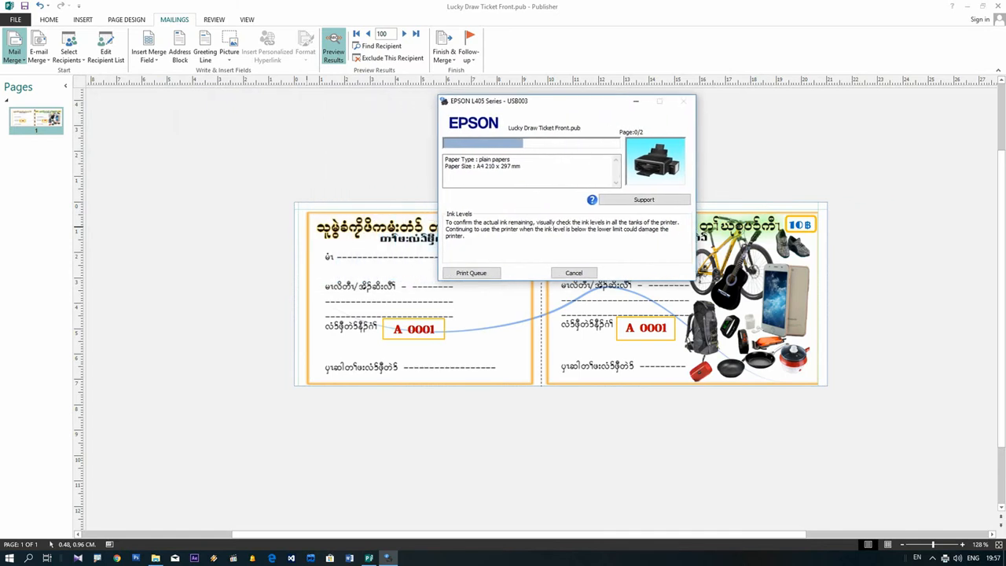